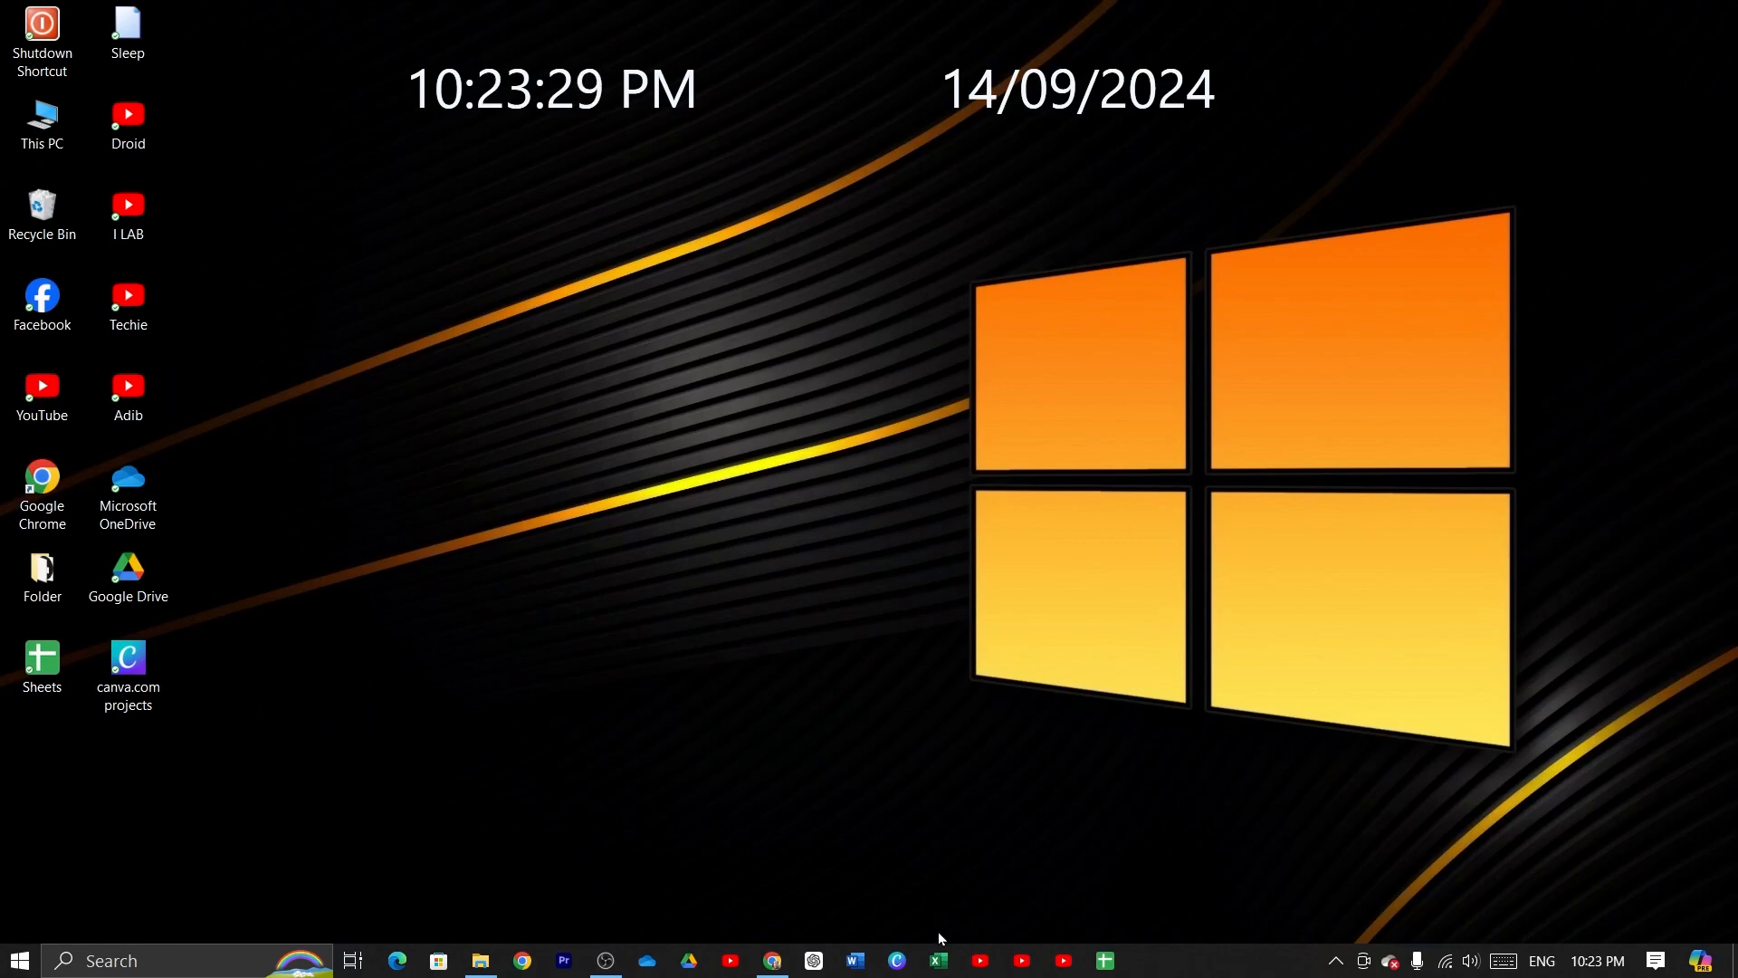
Launch Excel and open the recent Book1 workbook
left_click(938, 960)
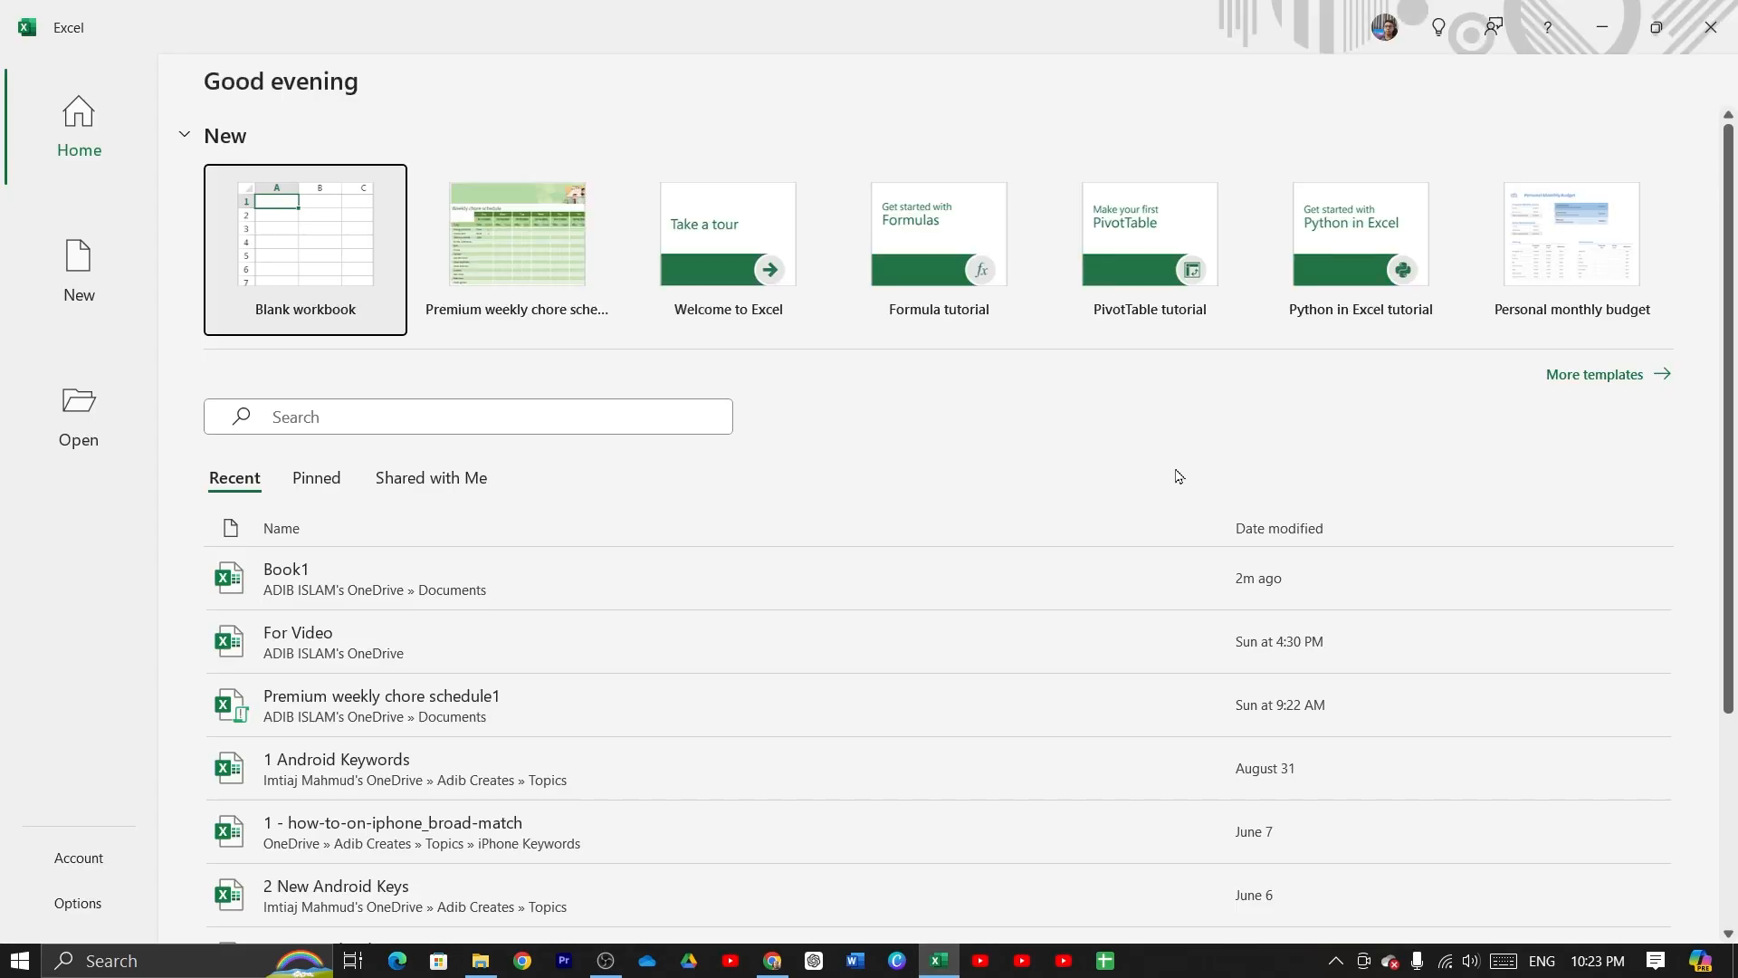
left_click(569, 608)
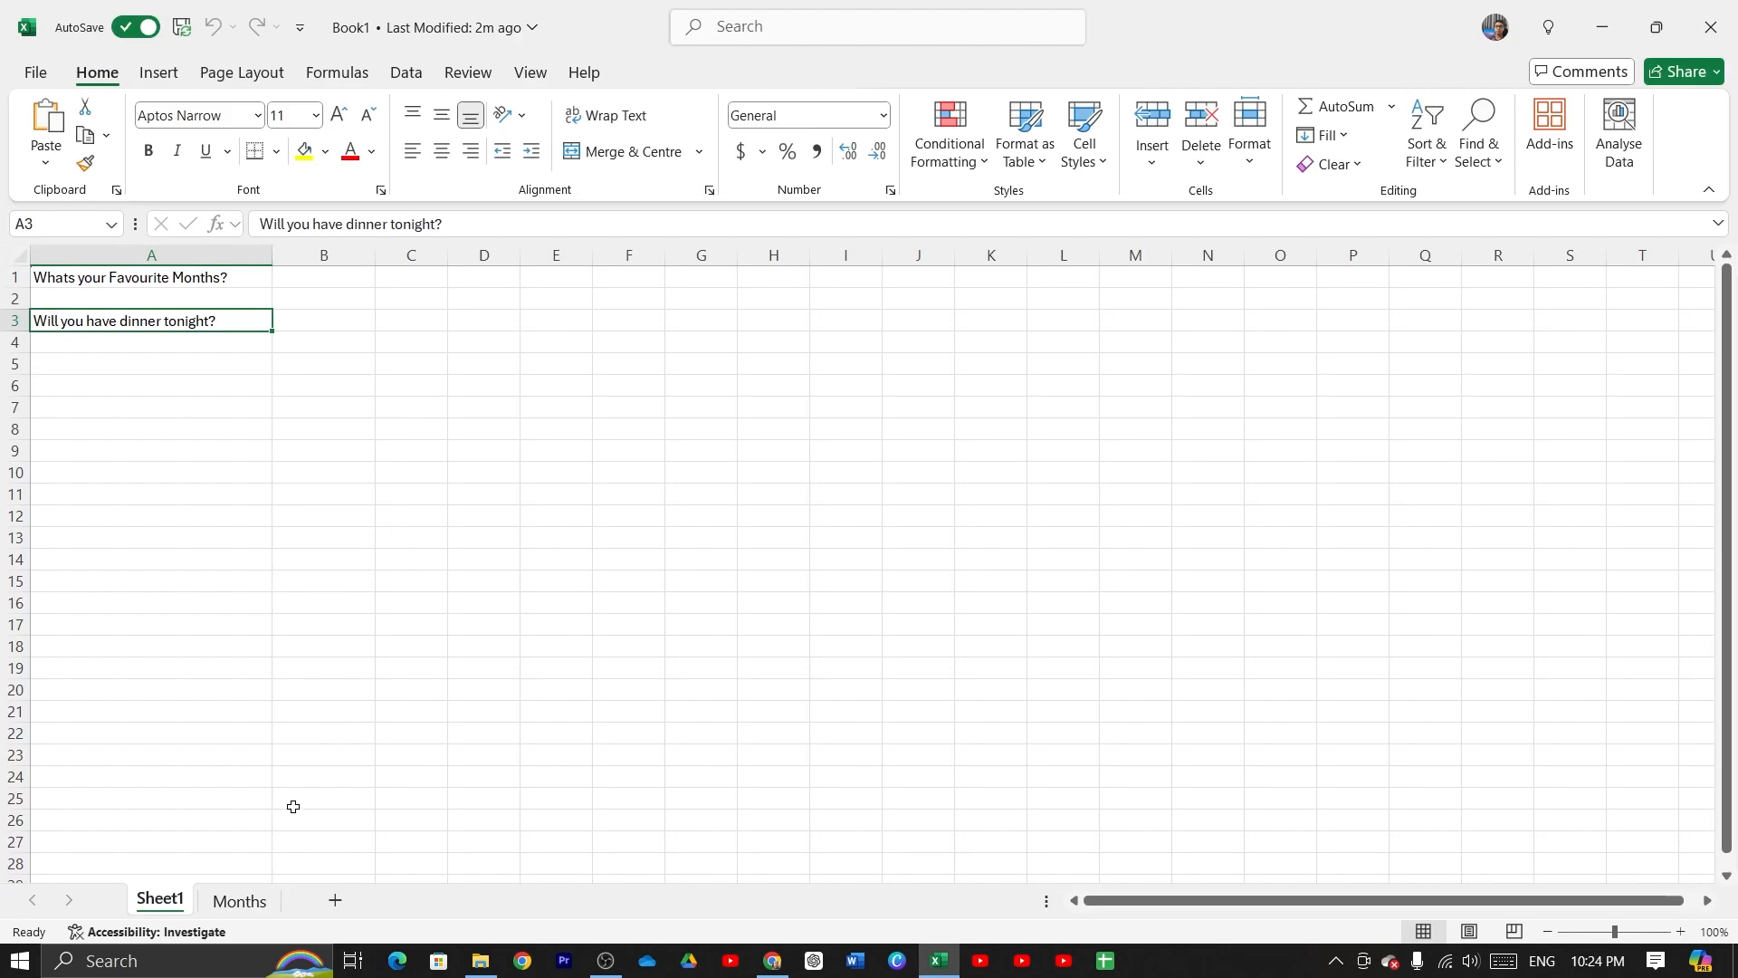
Review the Months sheet, return to Sheet1 and select B1 beside the favourite-month question
left_click(250, 897)
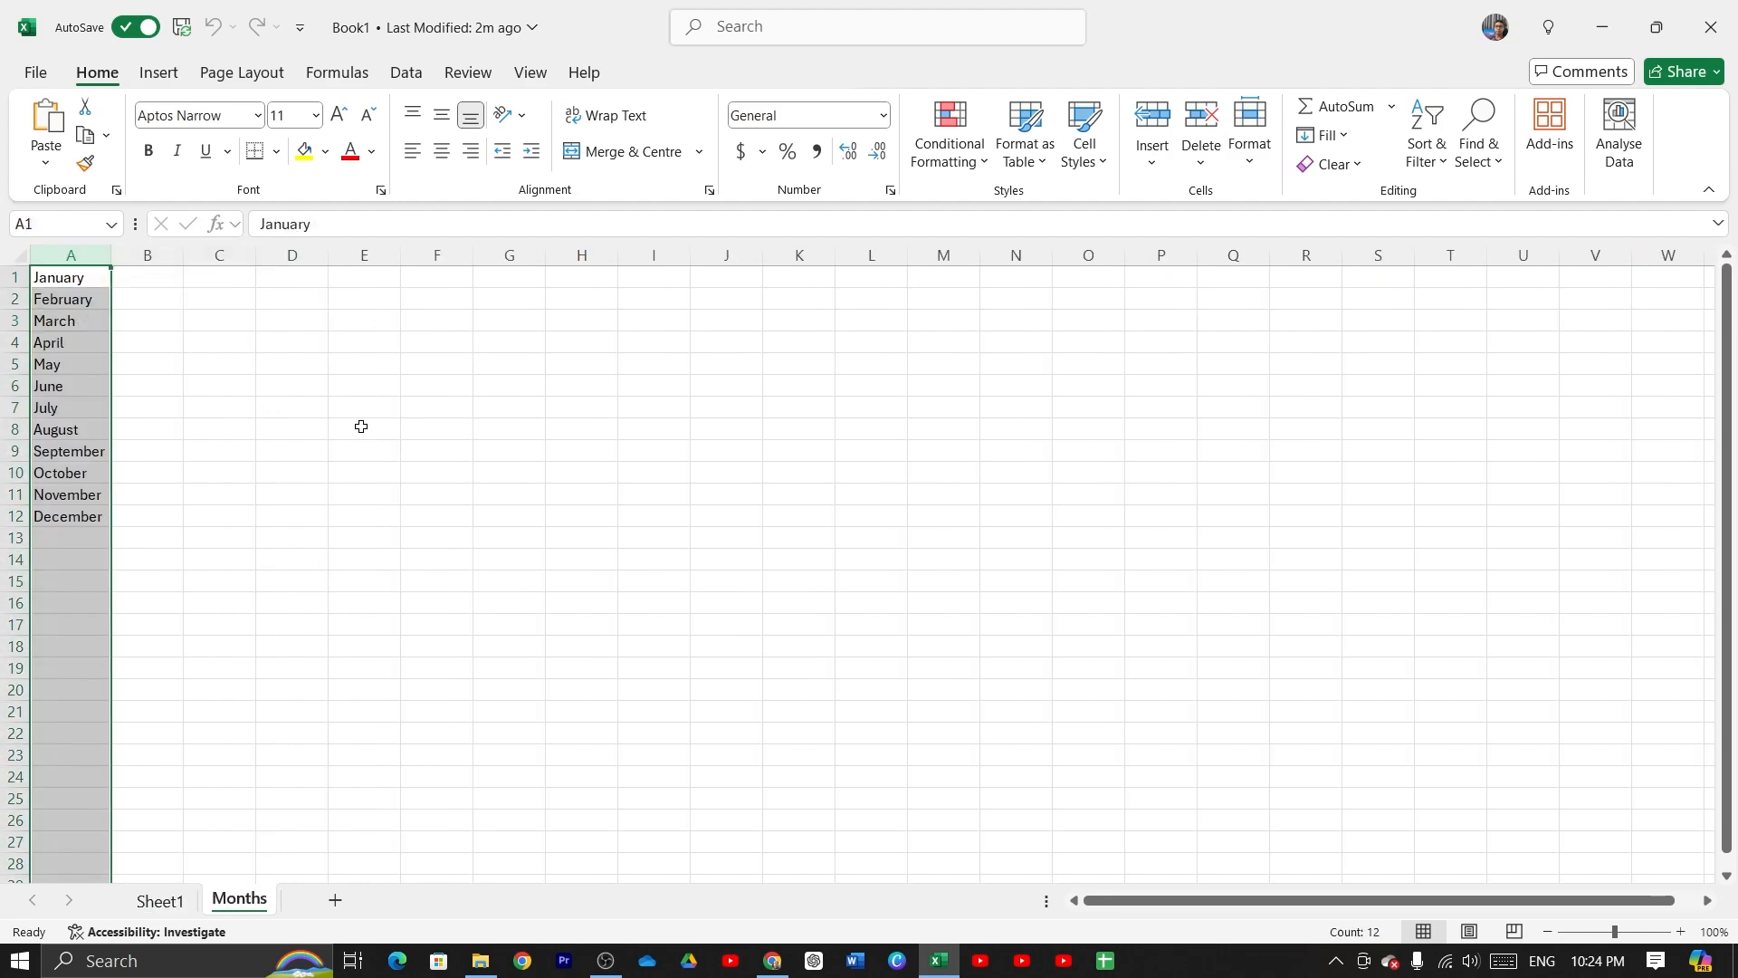
left_click(159, 900)
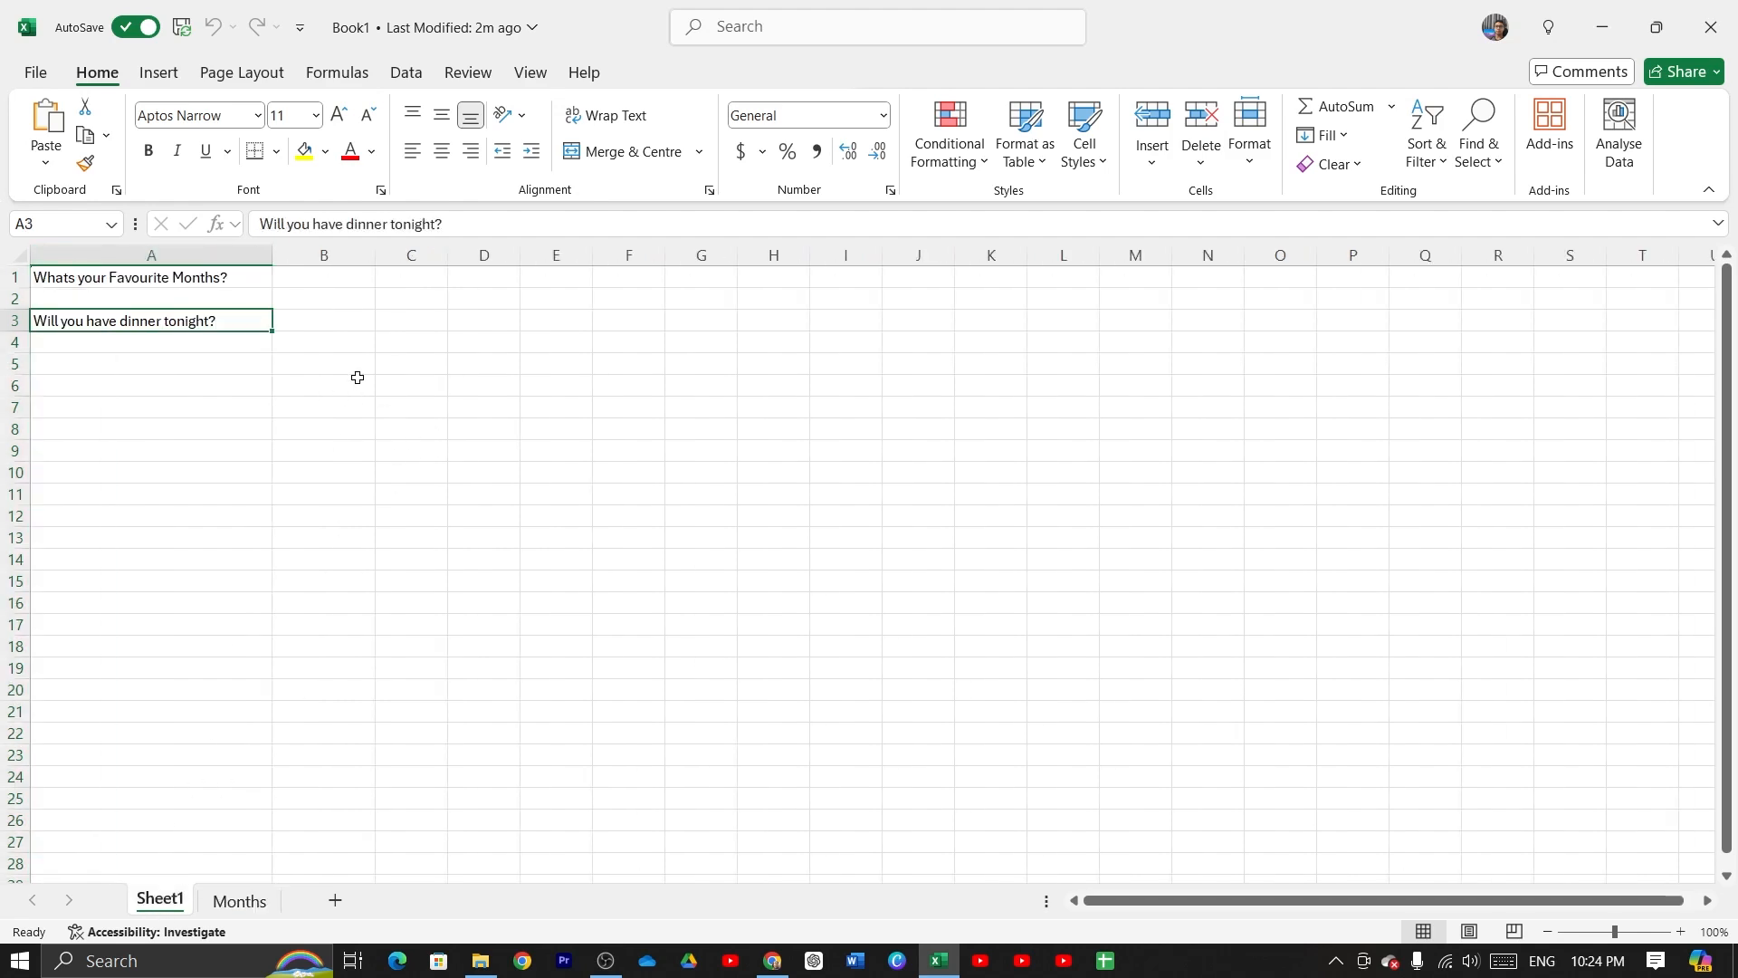
left_click(350, 272)
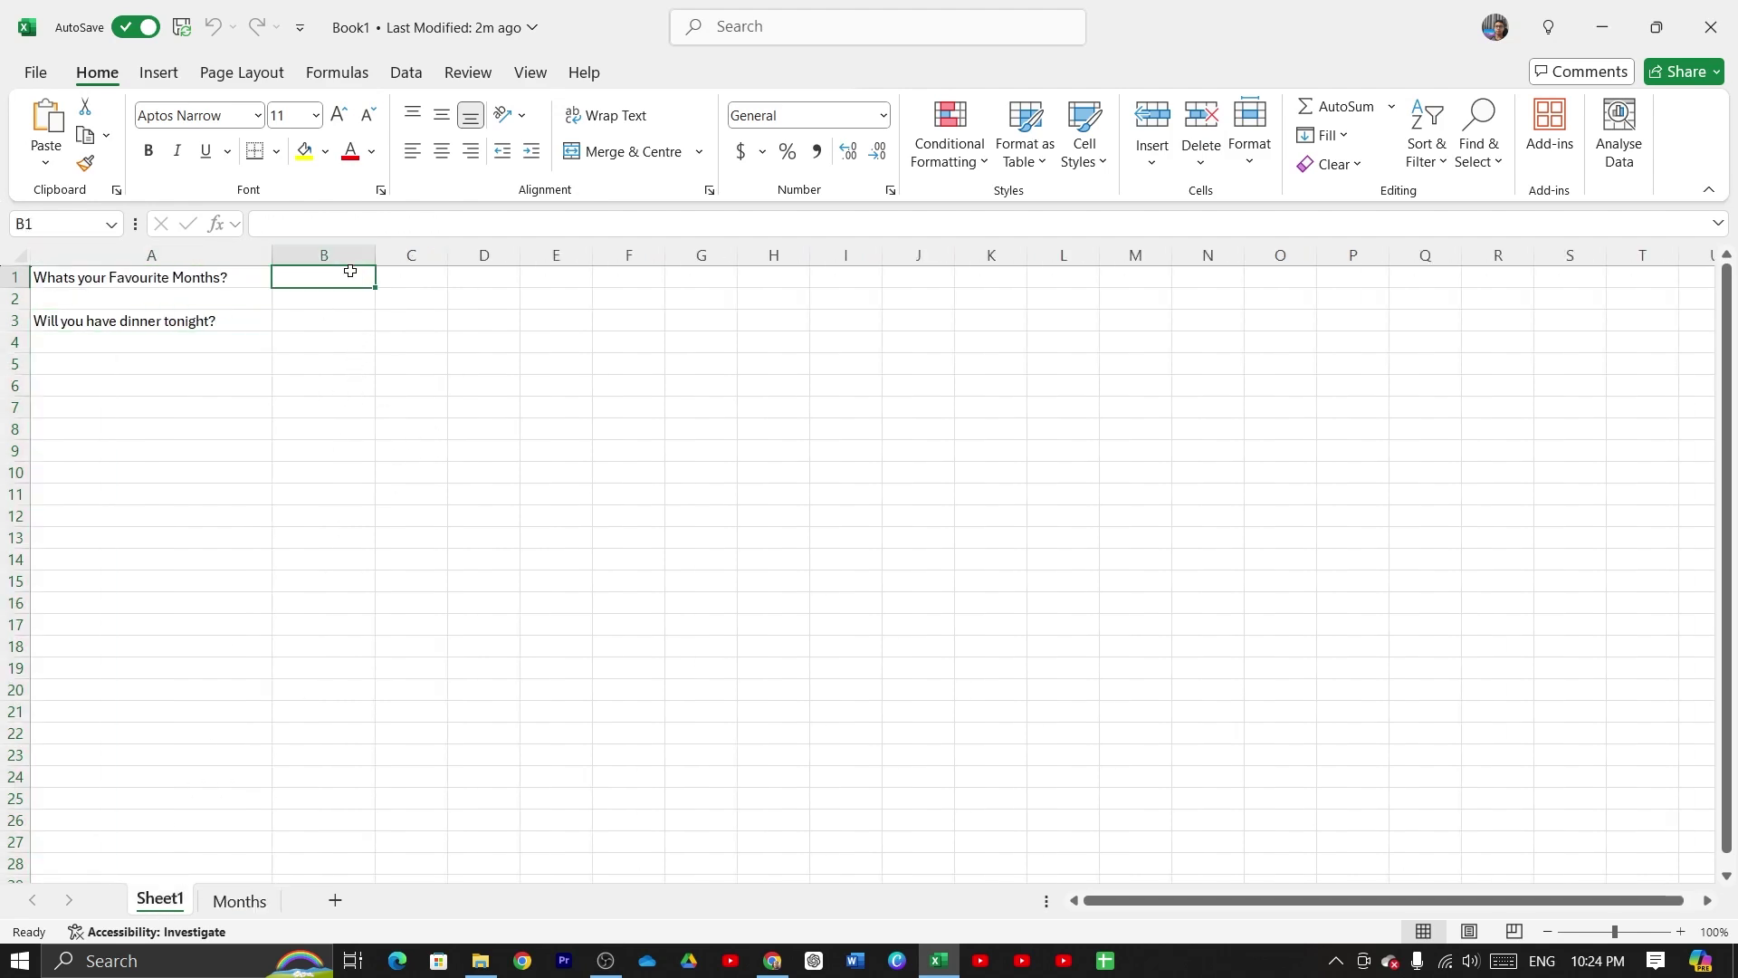
Start a Data Validation rule for B1 with Allow set to List
left_click(423, 68)
left_click(1196, 164)
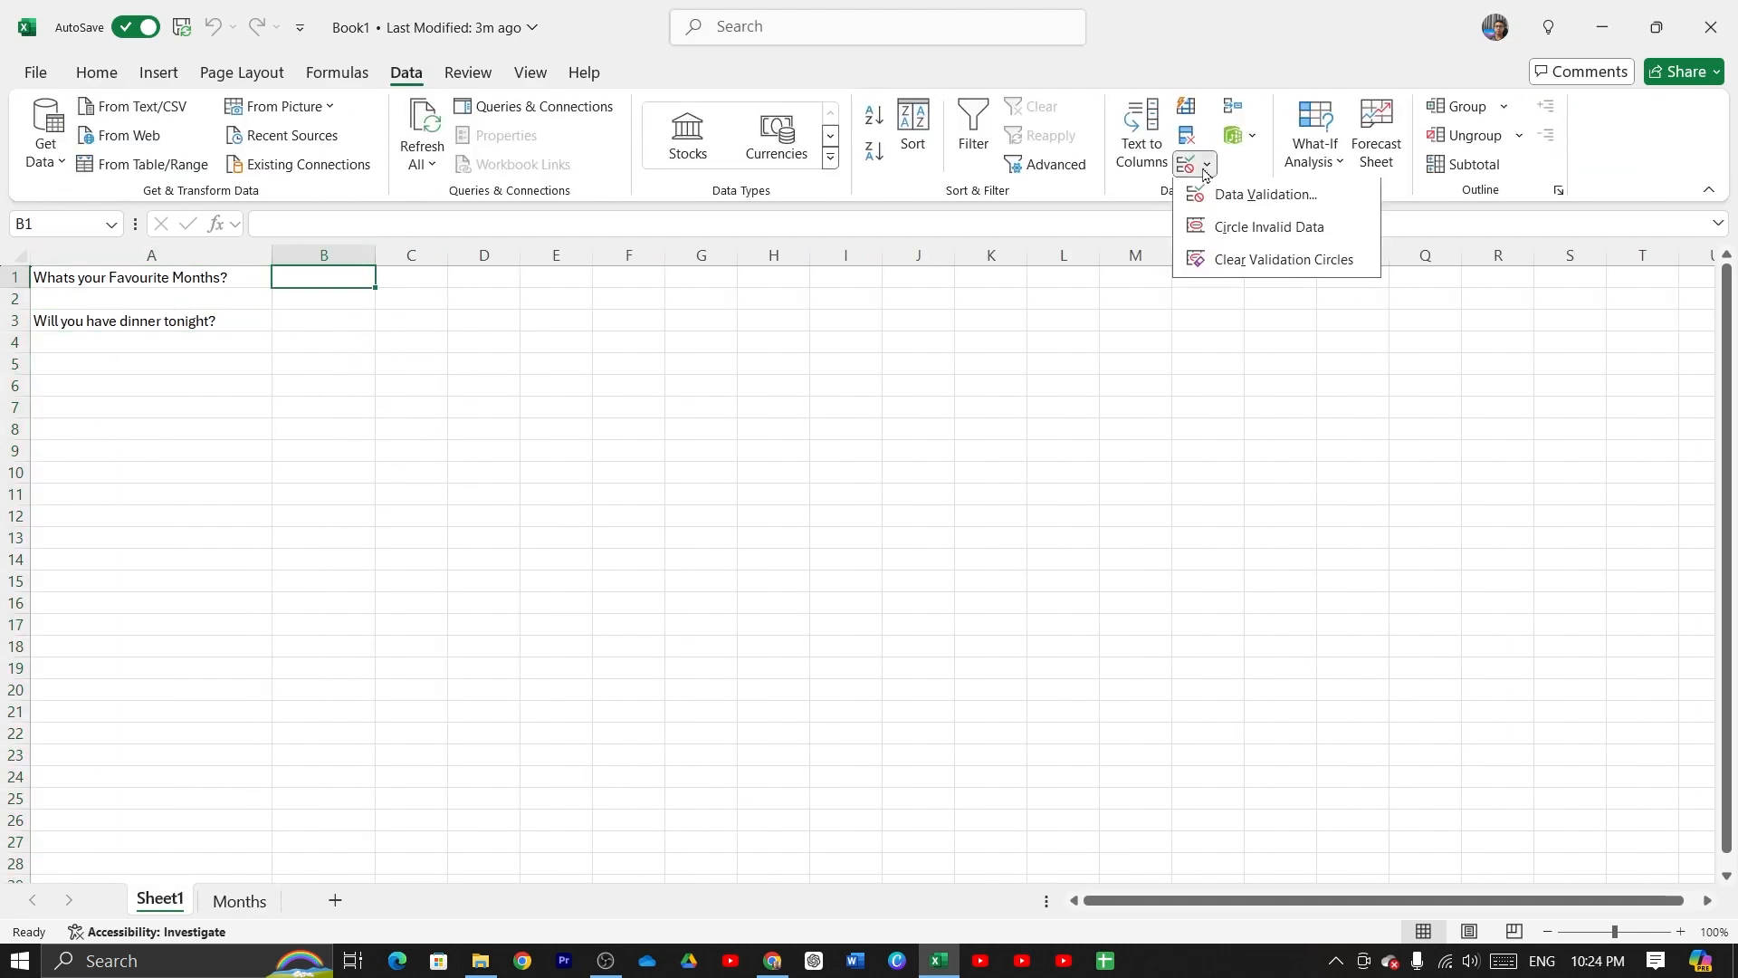
left_click(1266, 195)
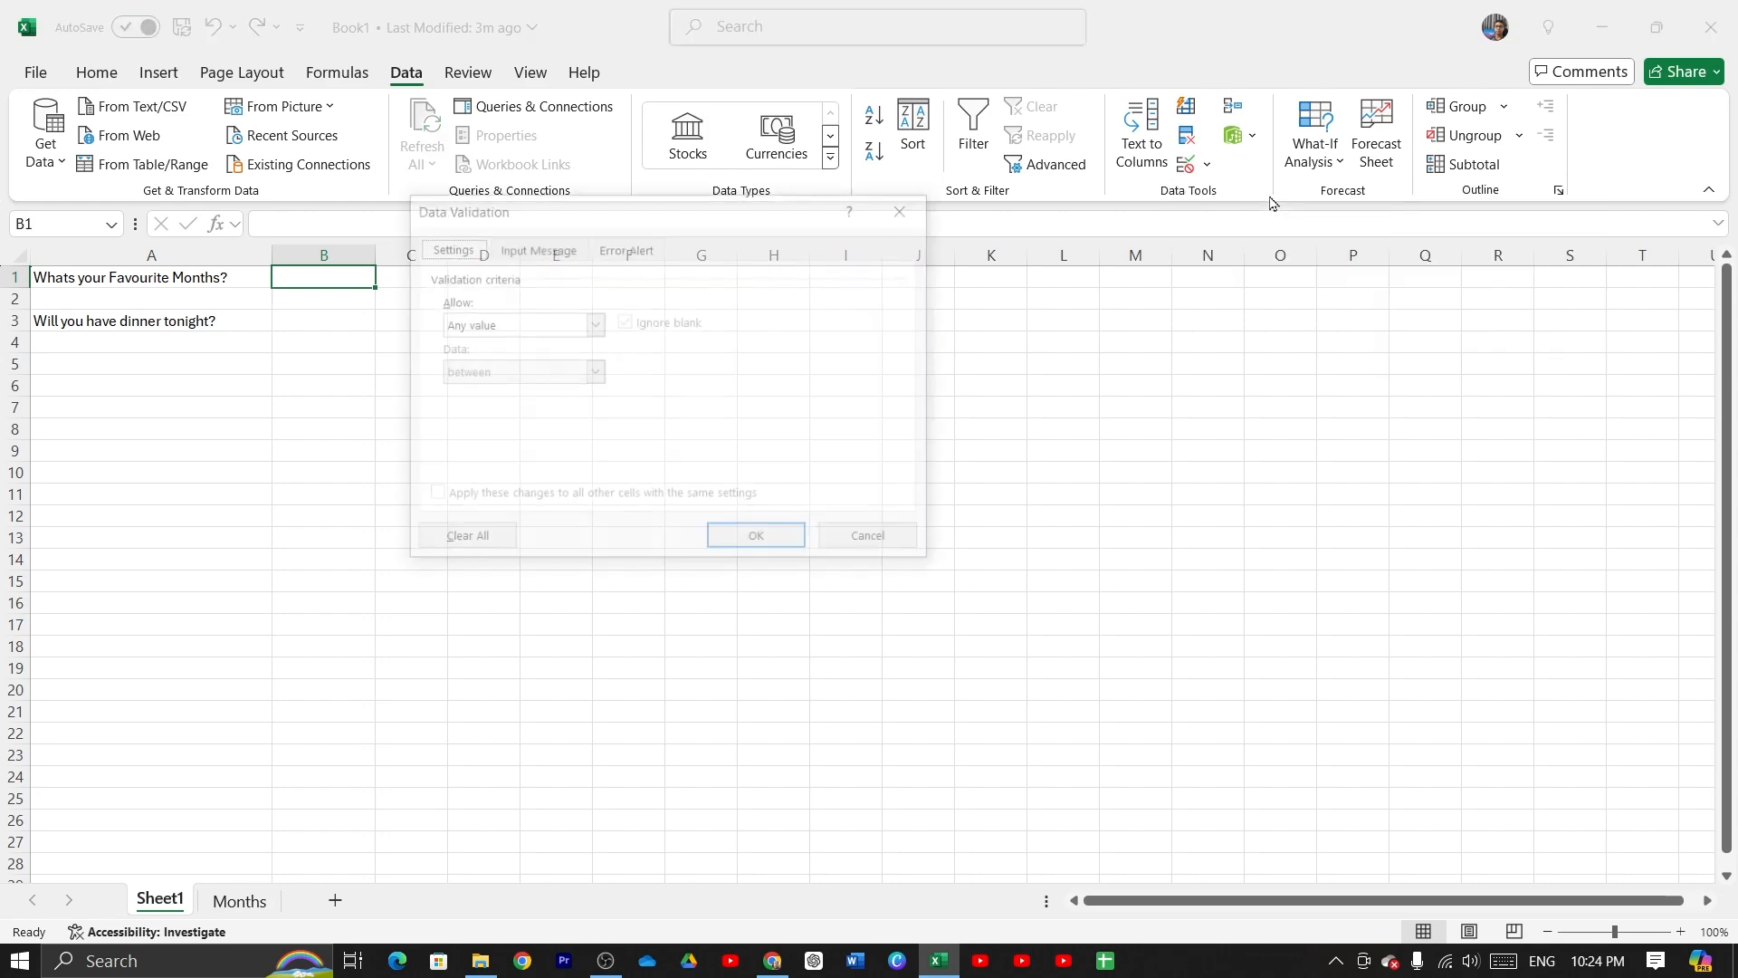
left_click(599, 332)
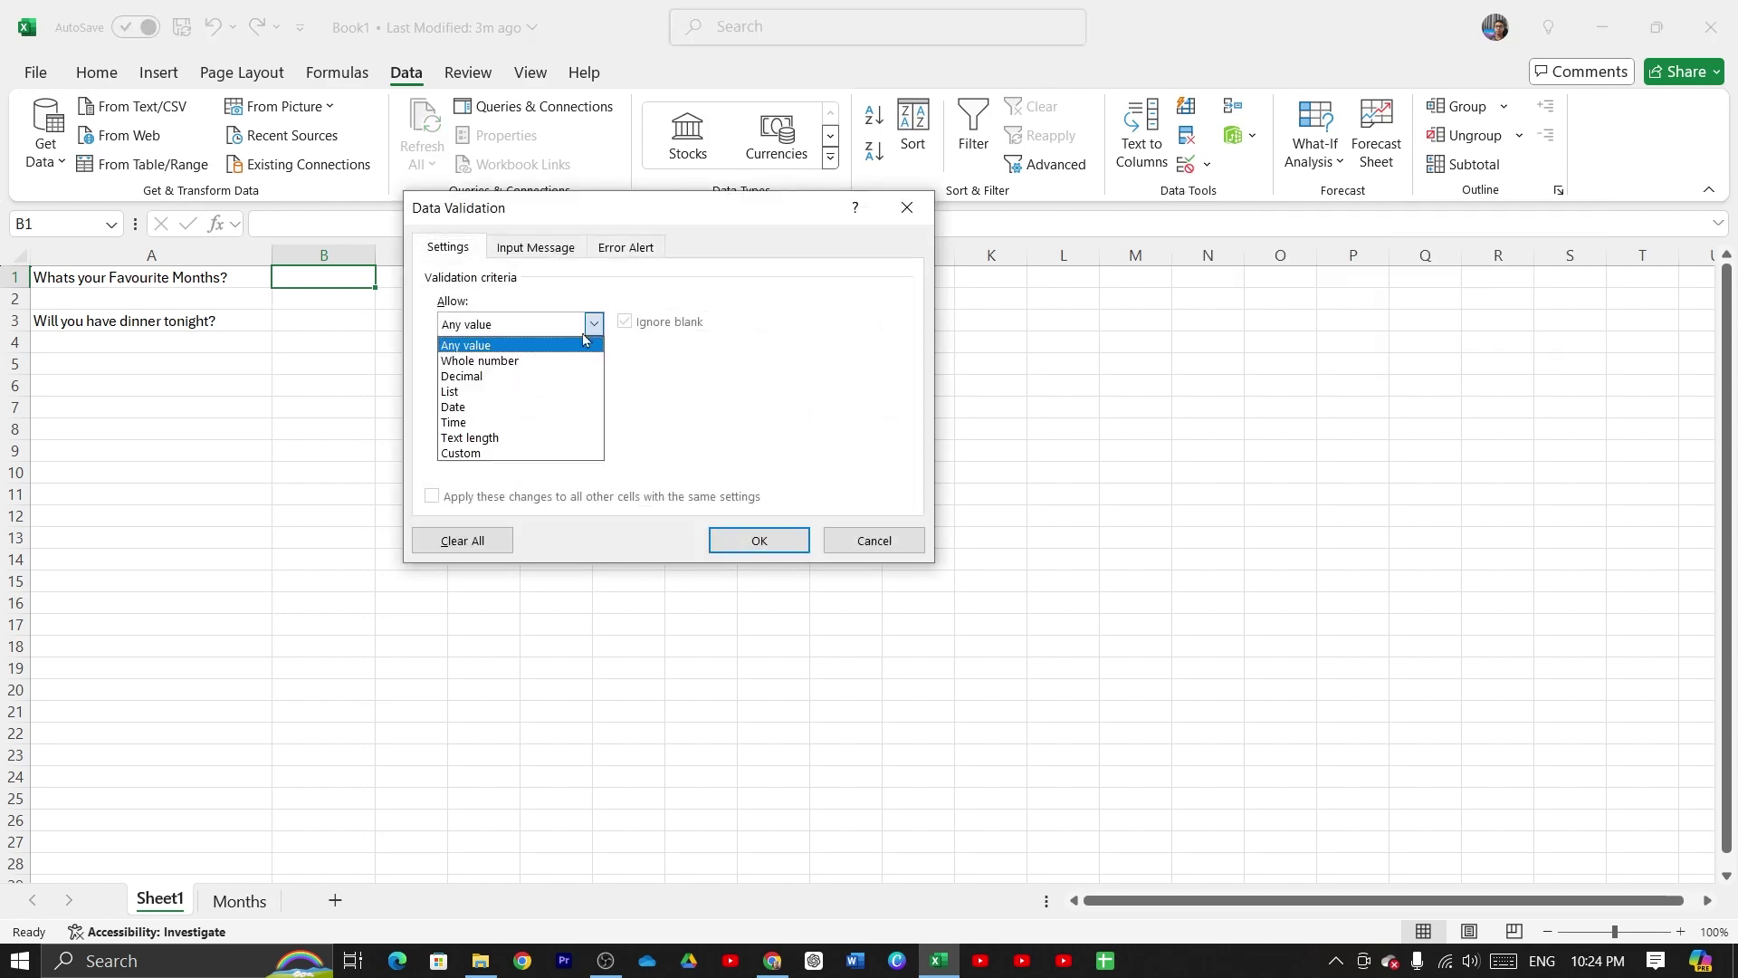
left_click(495, 397)
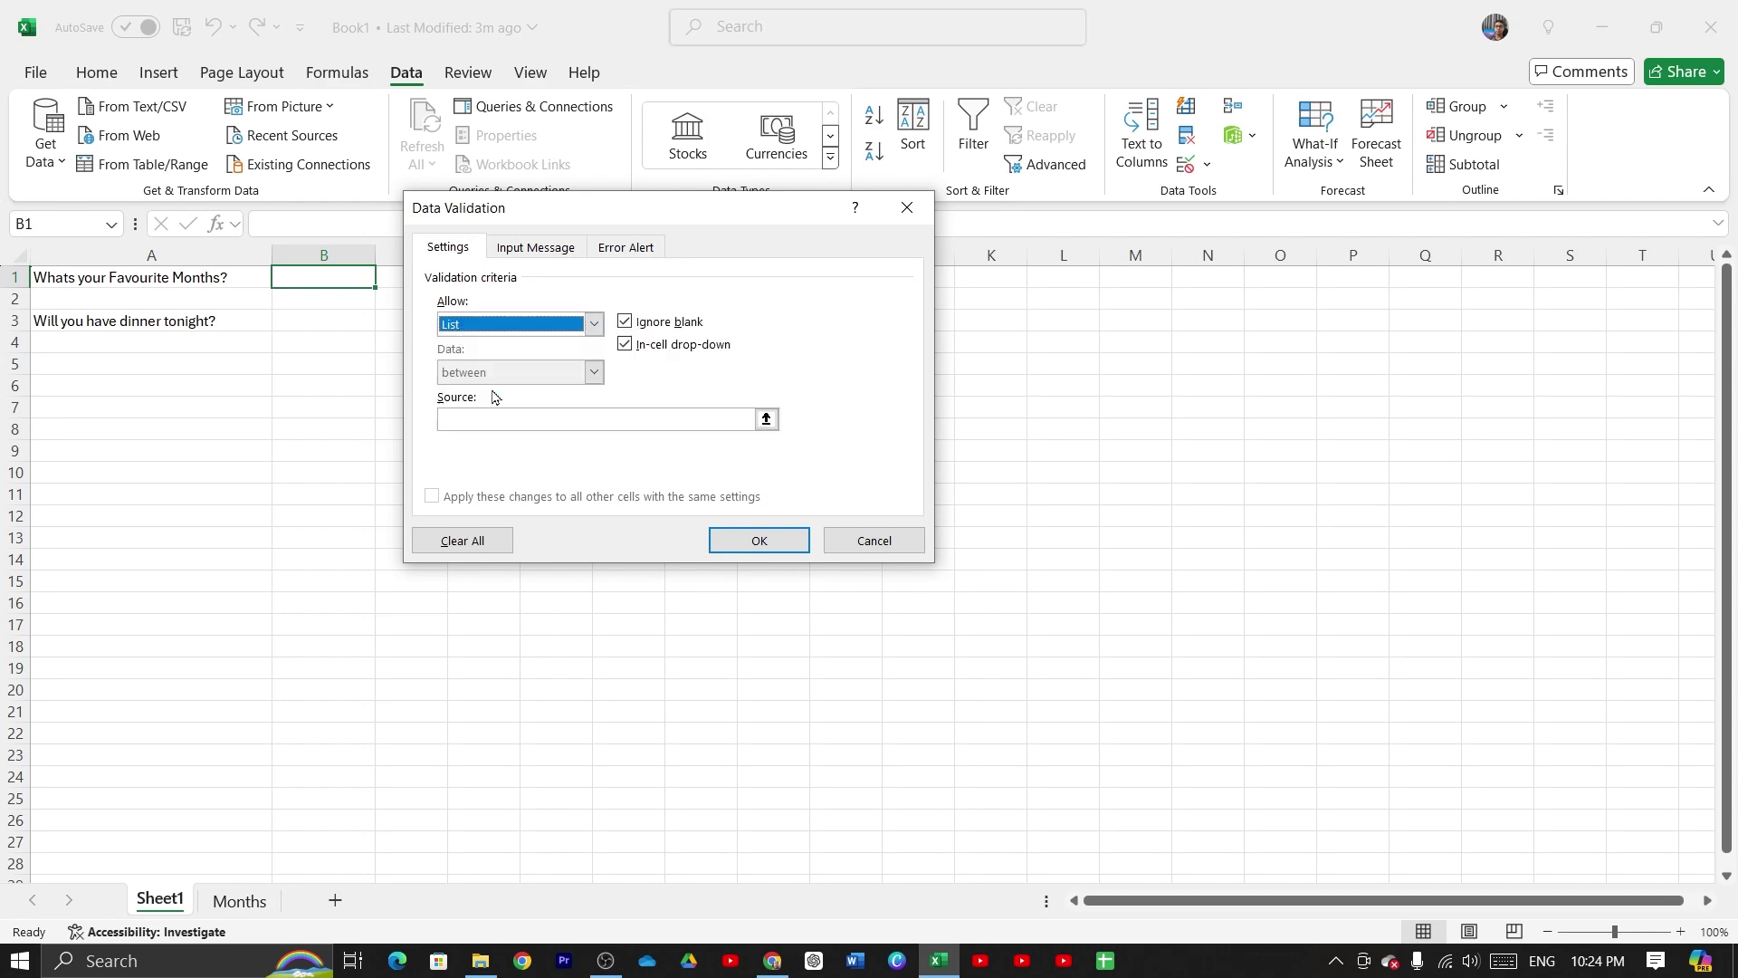
Set the list source to A1:A12 on the Months sheet and apply the rule to B1
left_click(766, 420)
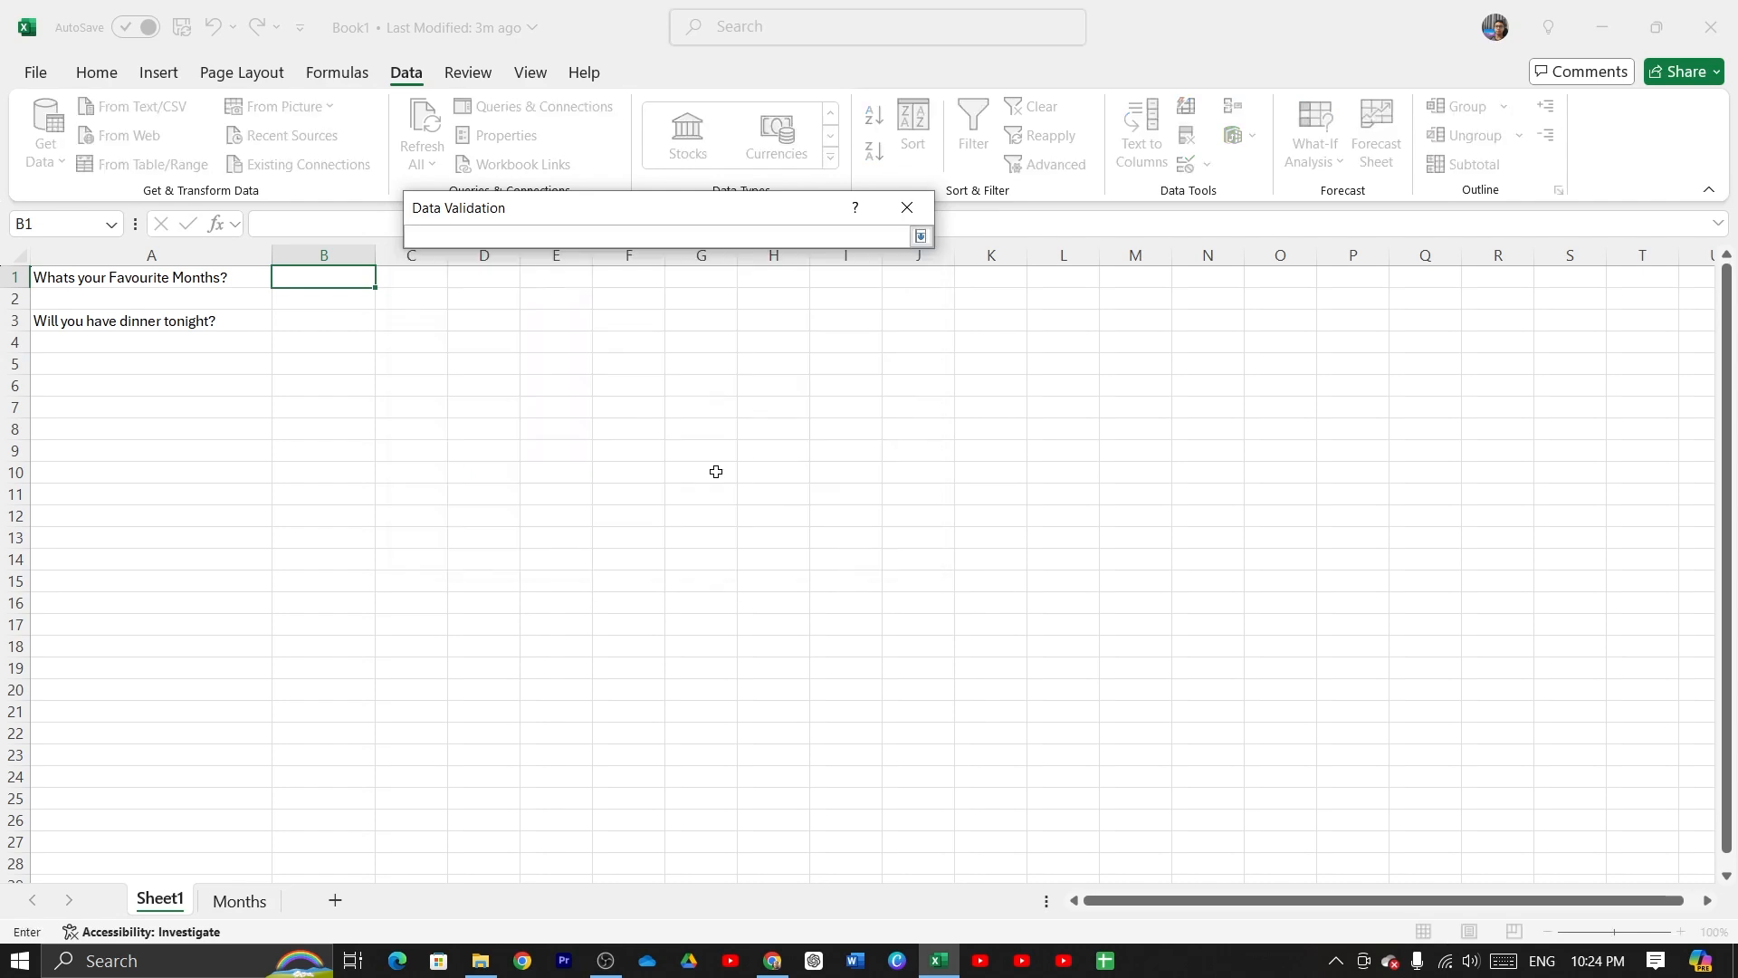
left_click(235, 902)
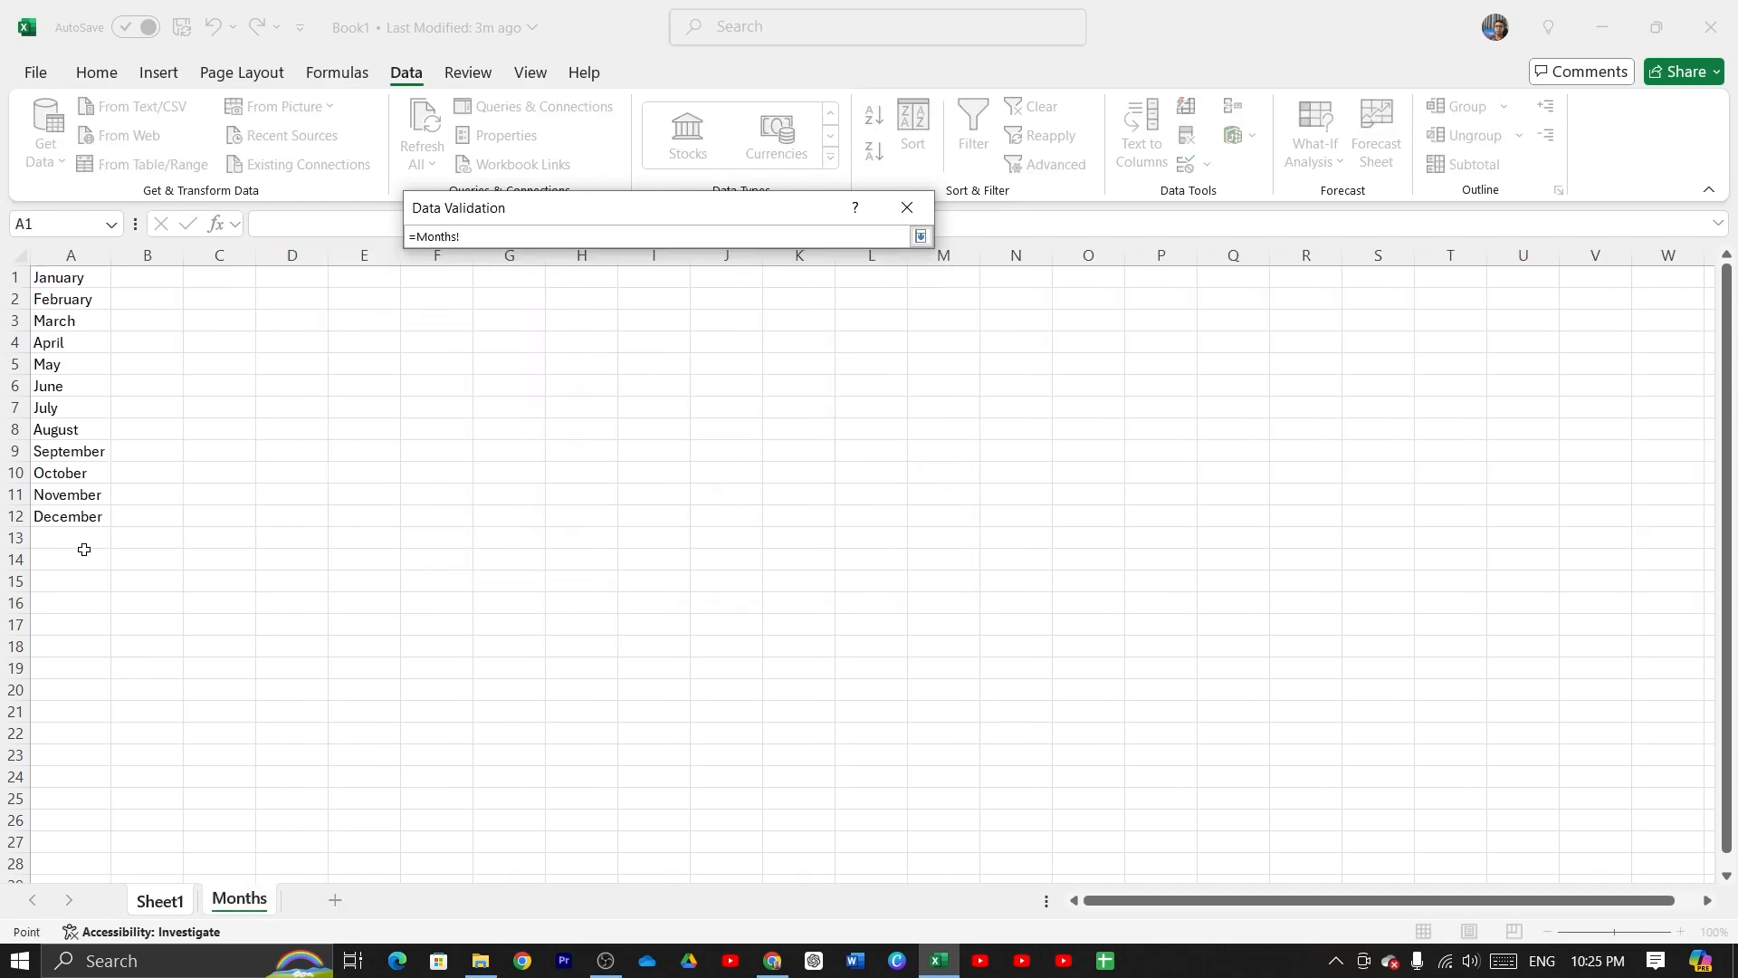
left_click_drag(65, 513, 54, 278)
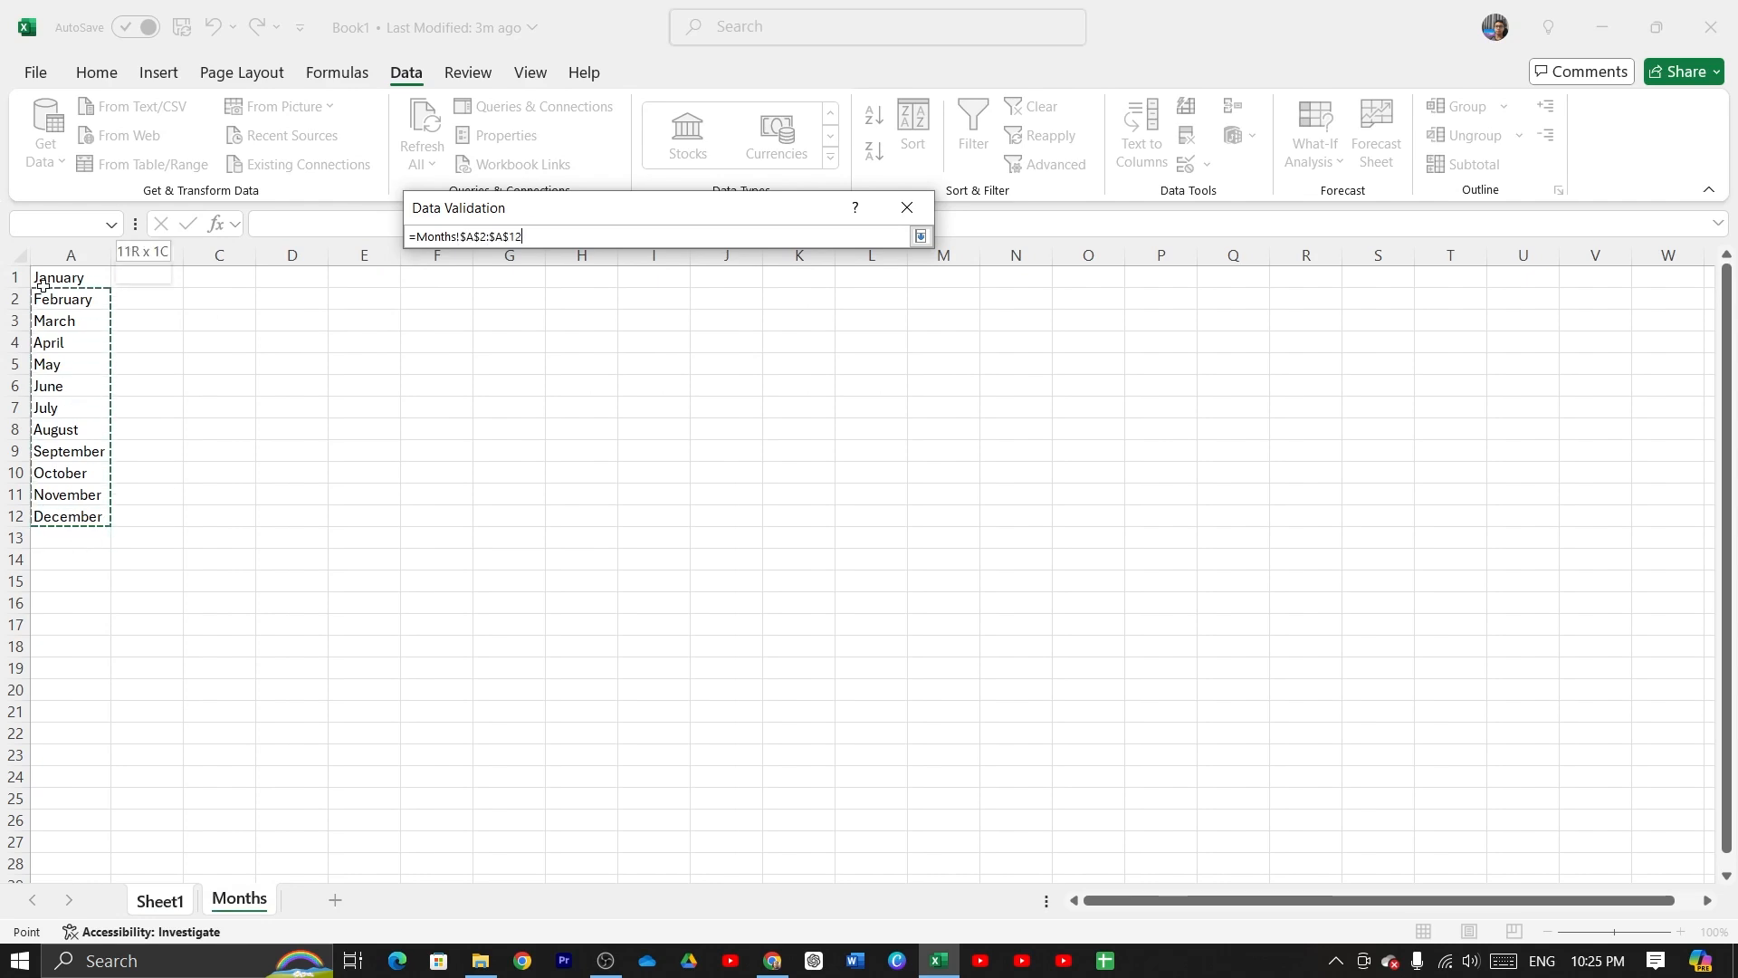
key("Return")
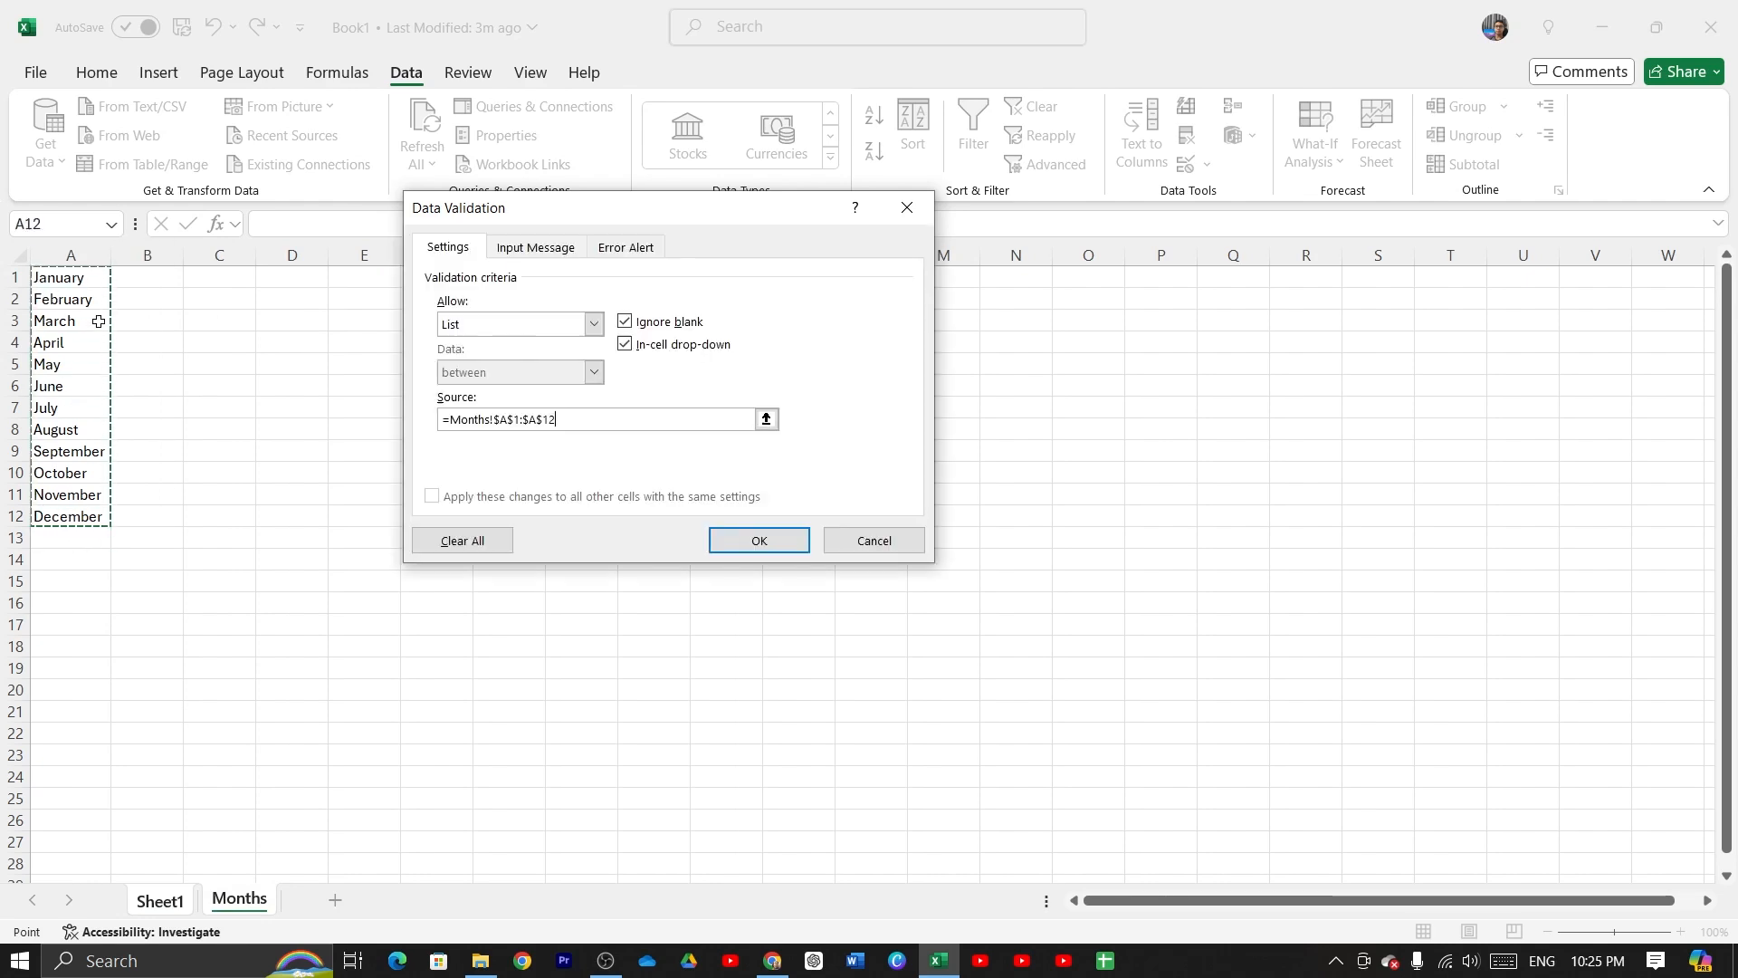
left_click(746, 538)
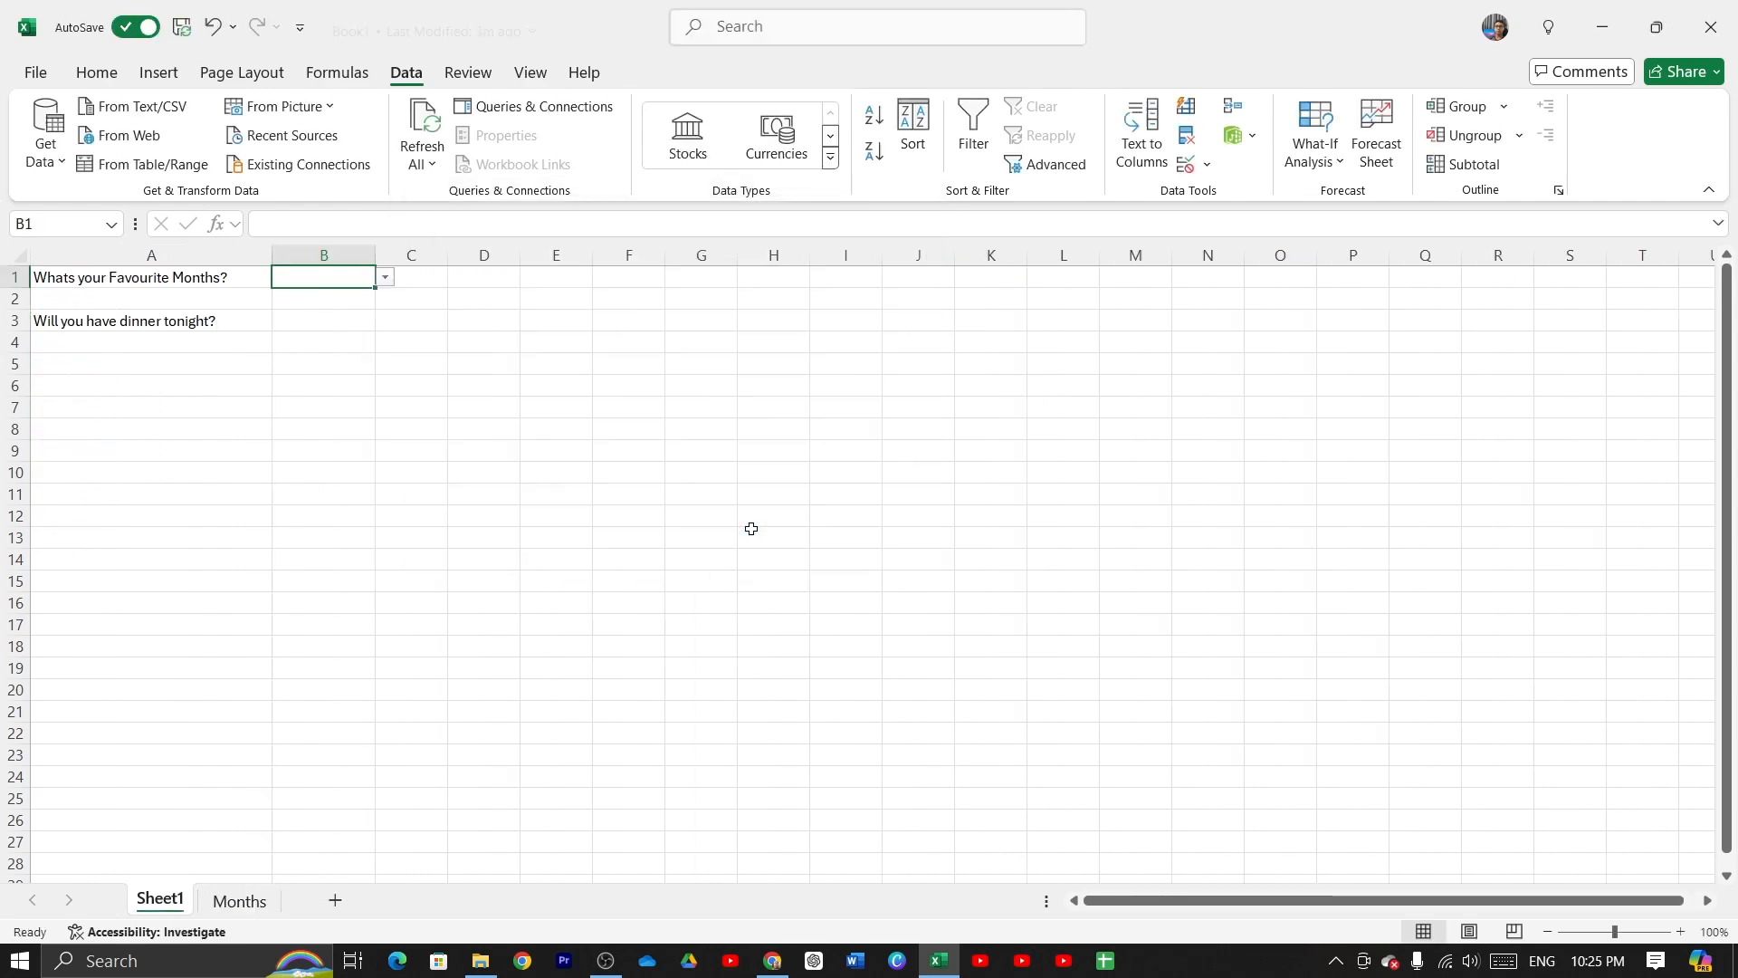
Test B1's month dropdown by choosing February, then settle on June
left_click(385, 279)
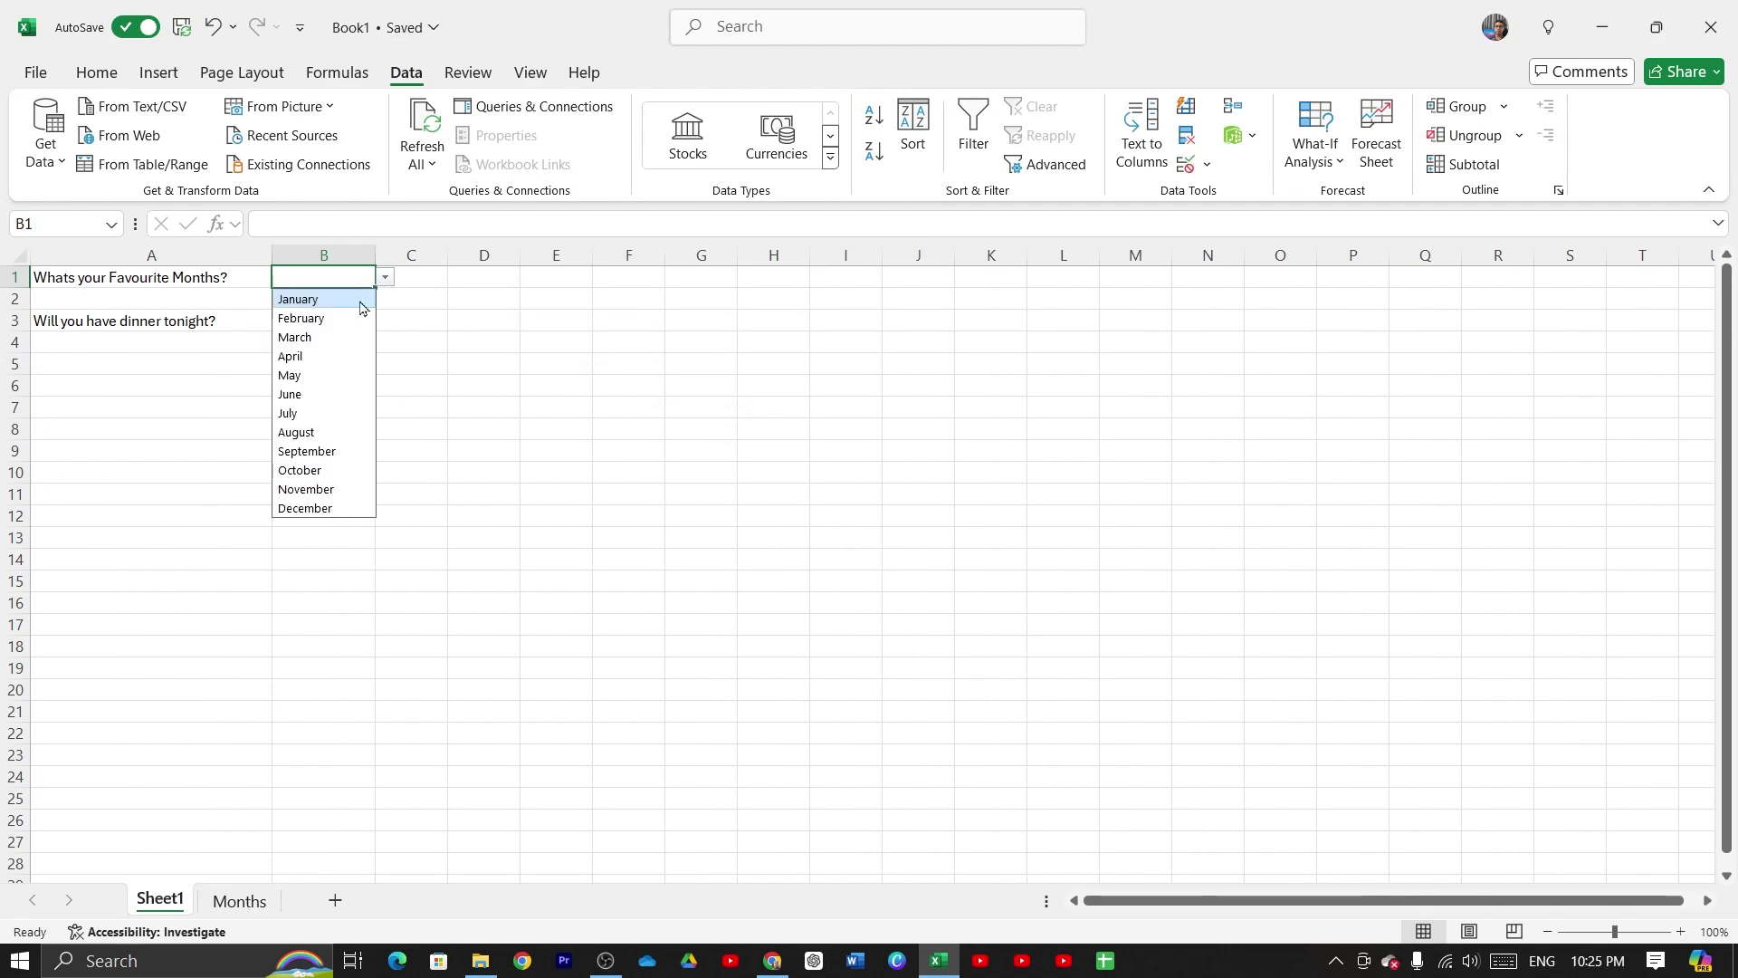
left_click(321, 325)
left_click(388, 272)
key("Left")
left_click(385, 280)
left_click(318, 392)
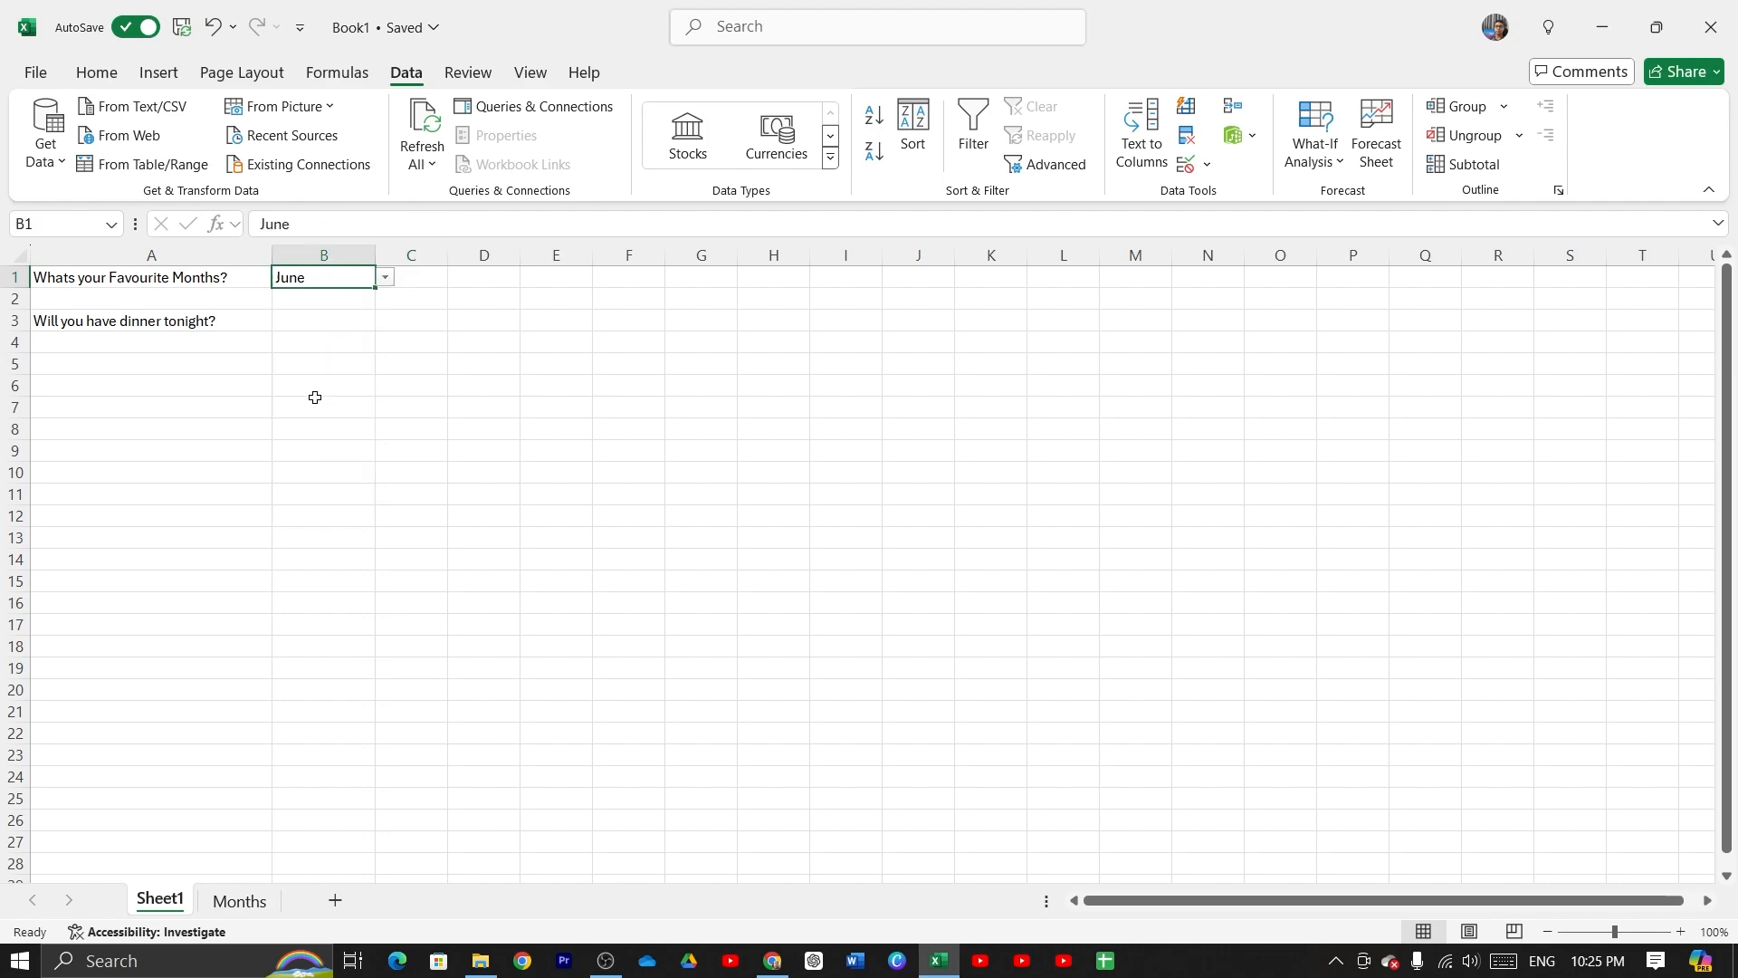
left_click(383, 278)
left_click(382, 280)
Give B3 a List validation with source 'Yes, No' for the dinner question
key("Down")
key("Down")
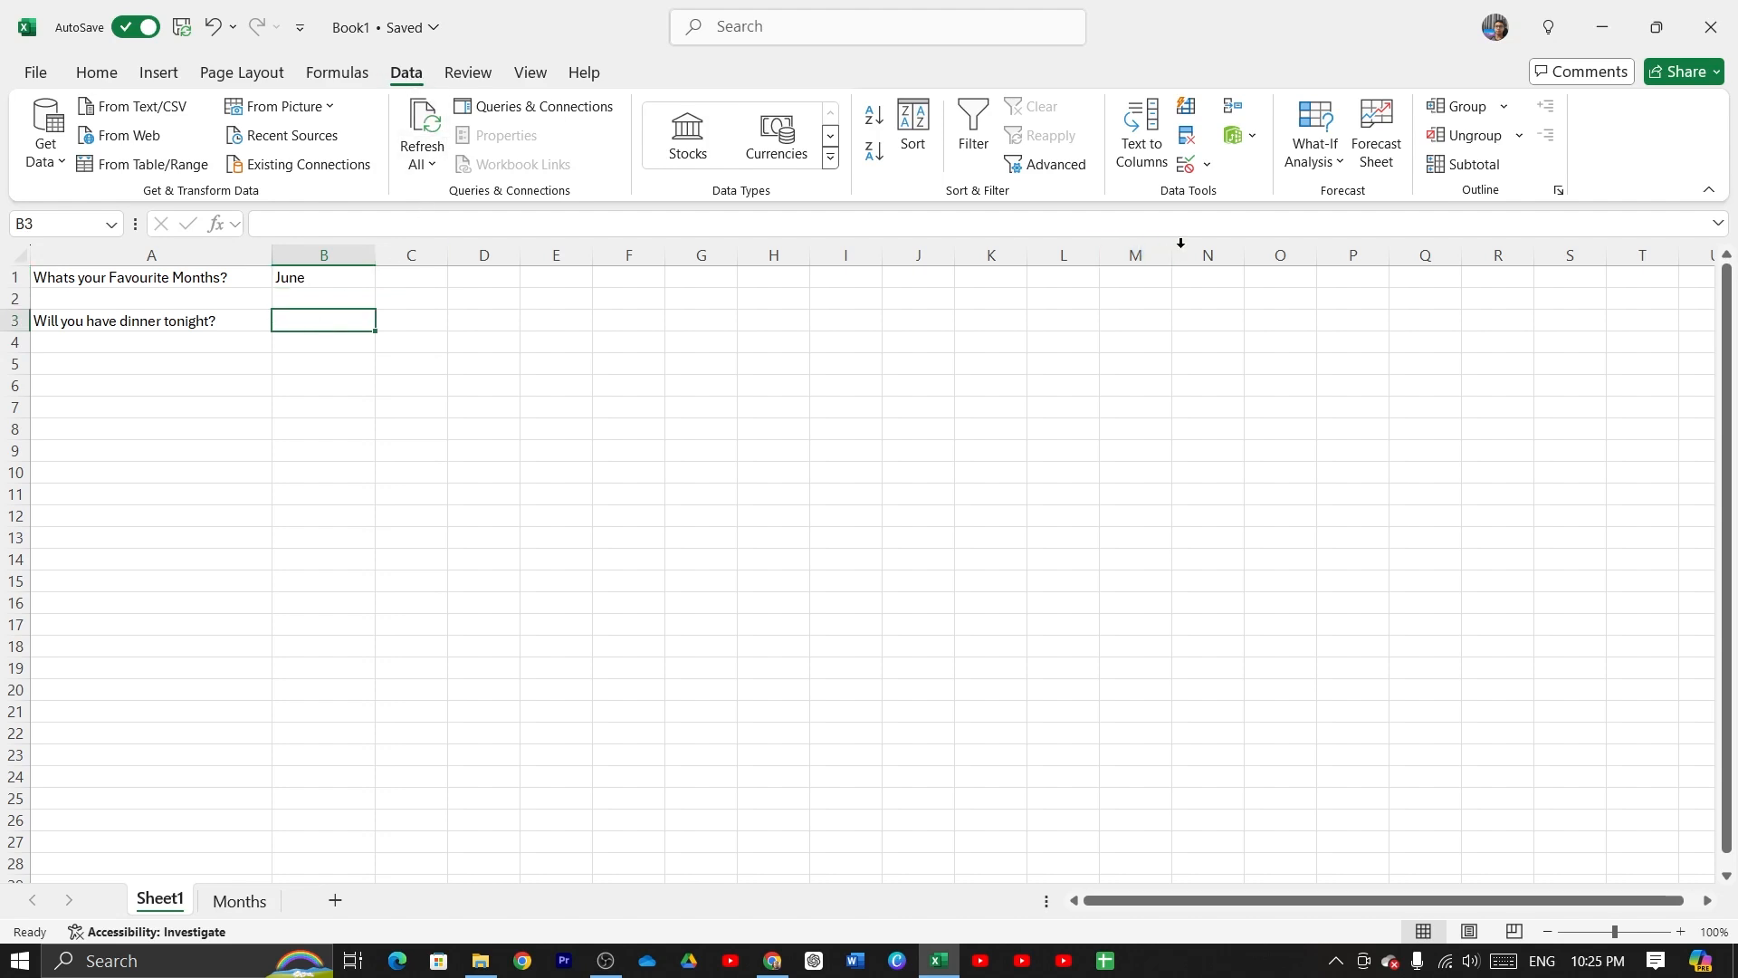
left_click(1199, 165)
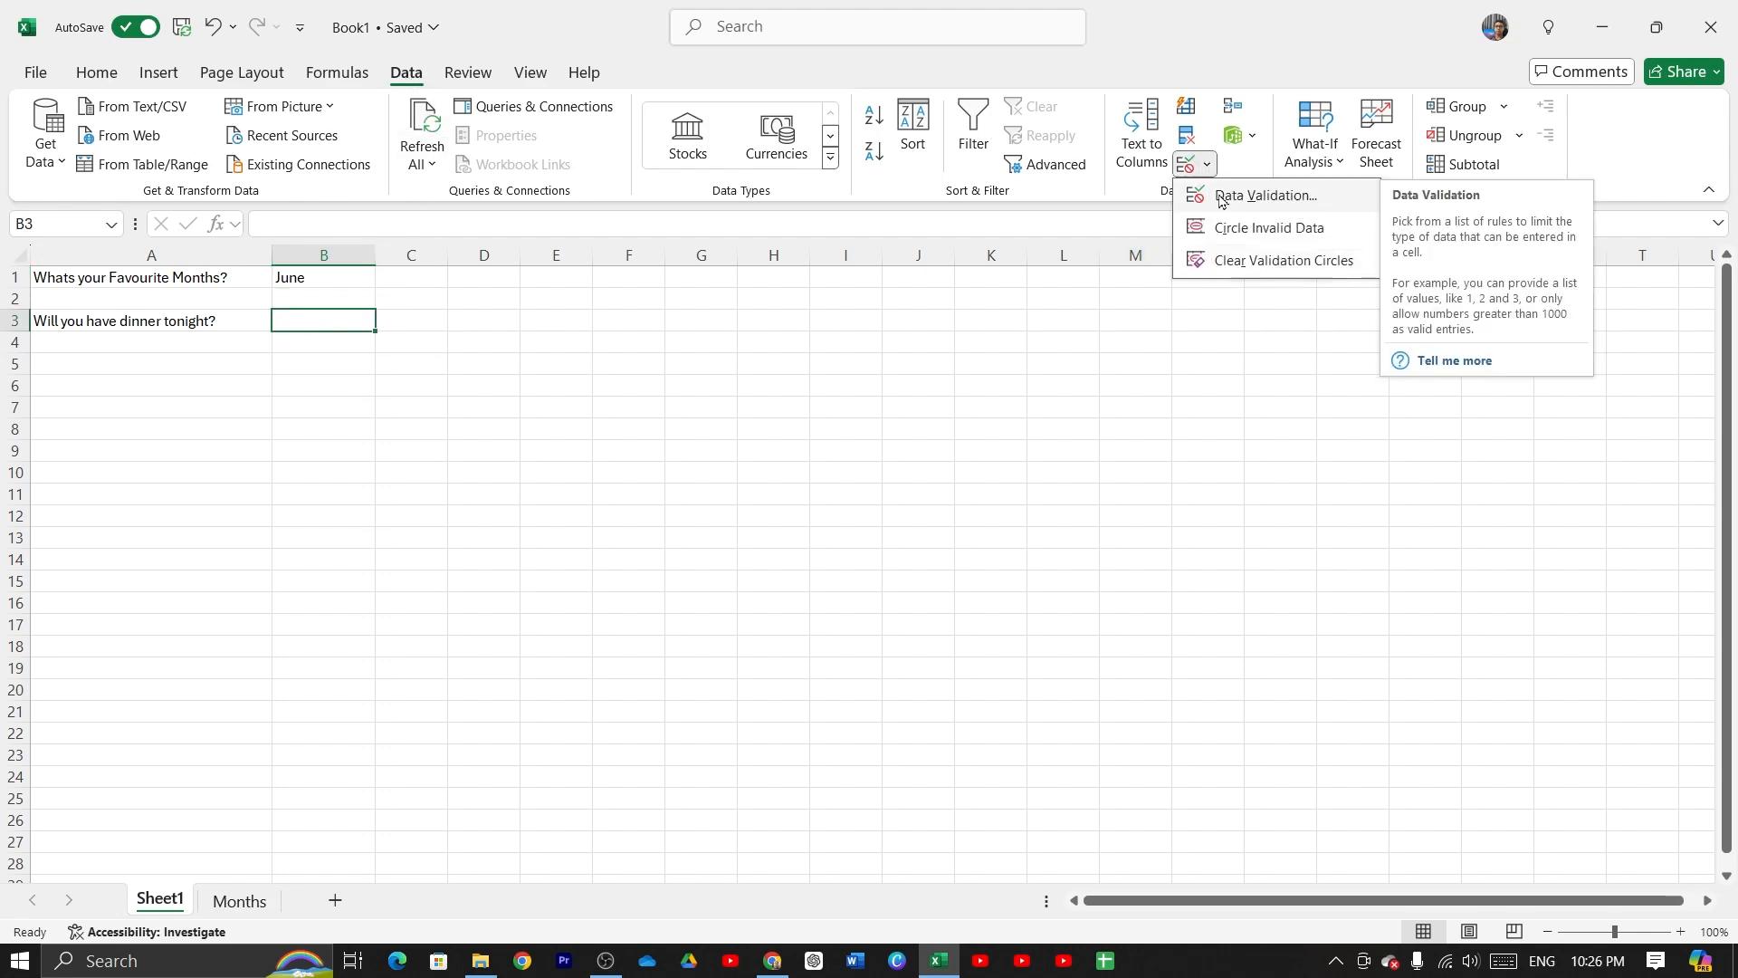
left_click(1219, 201)
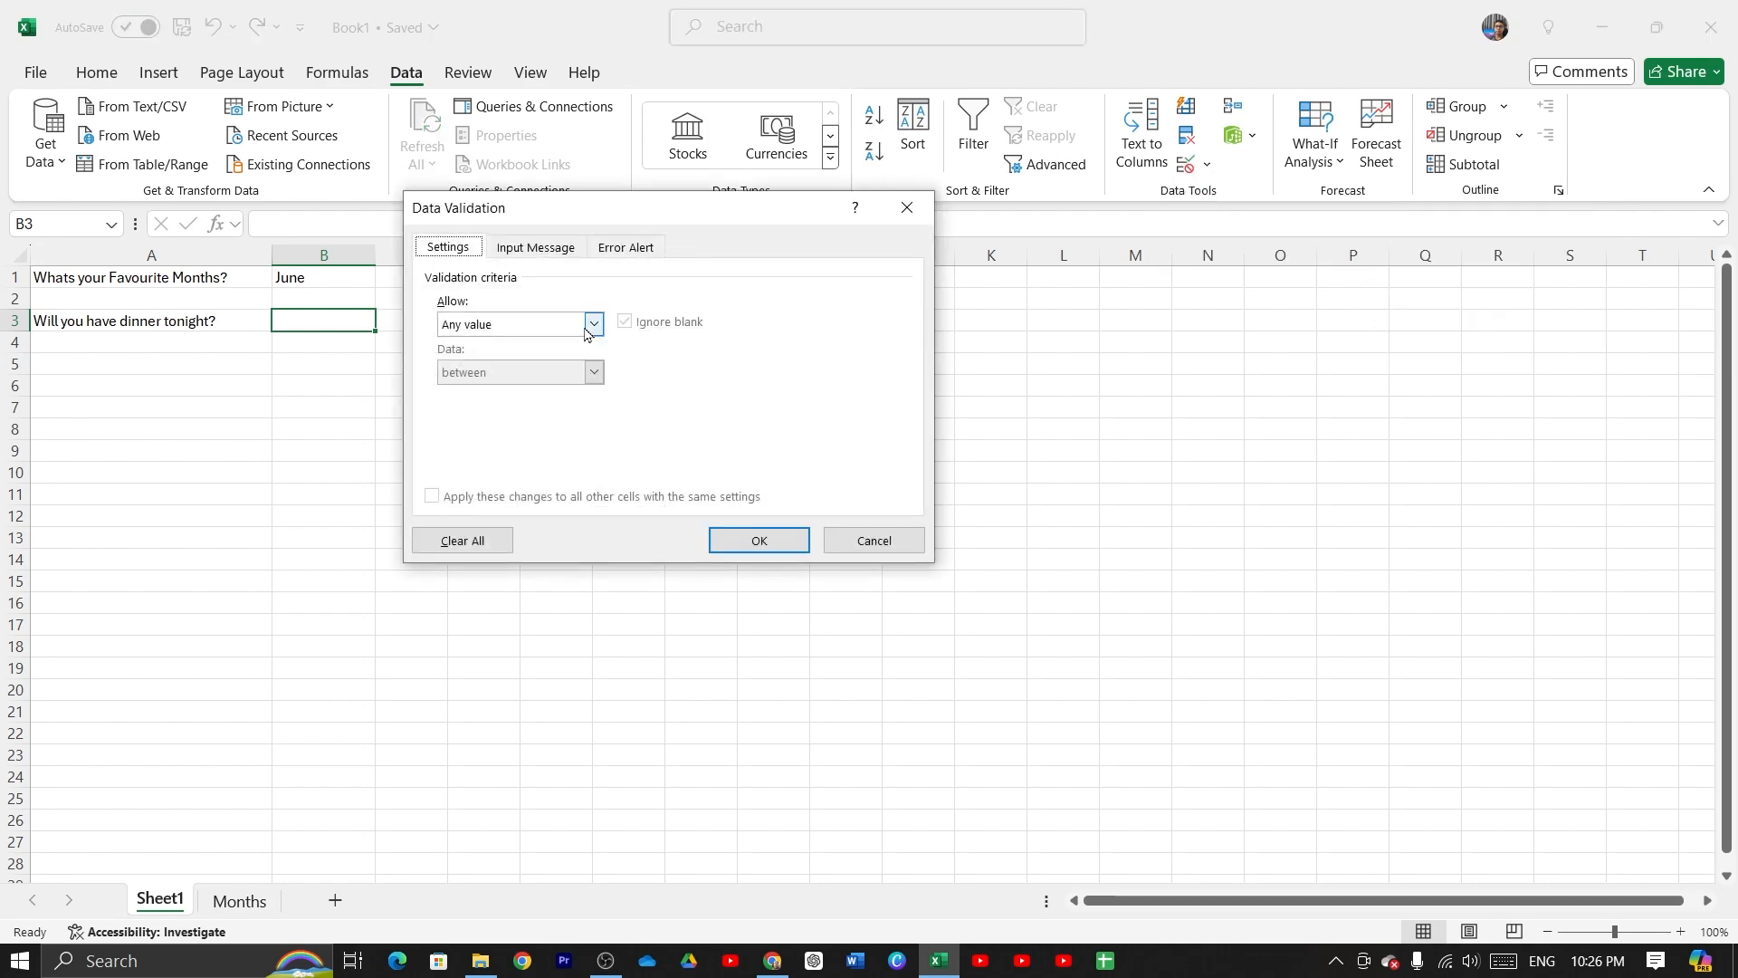
left_click(594, 323)
left_click(476, 391)
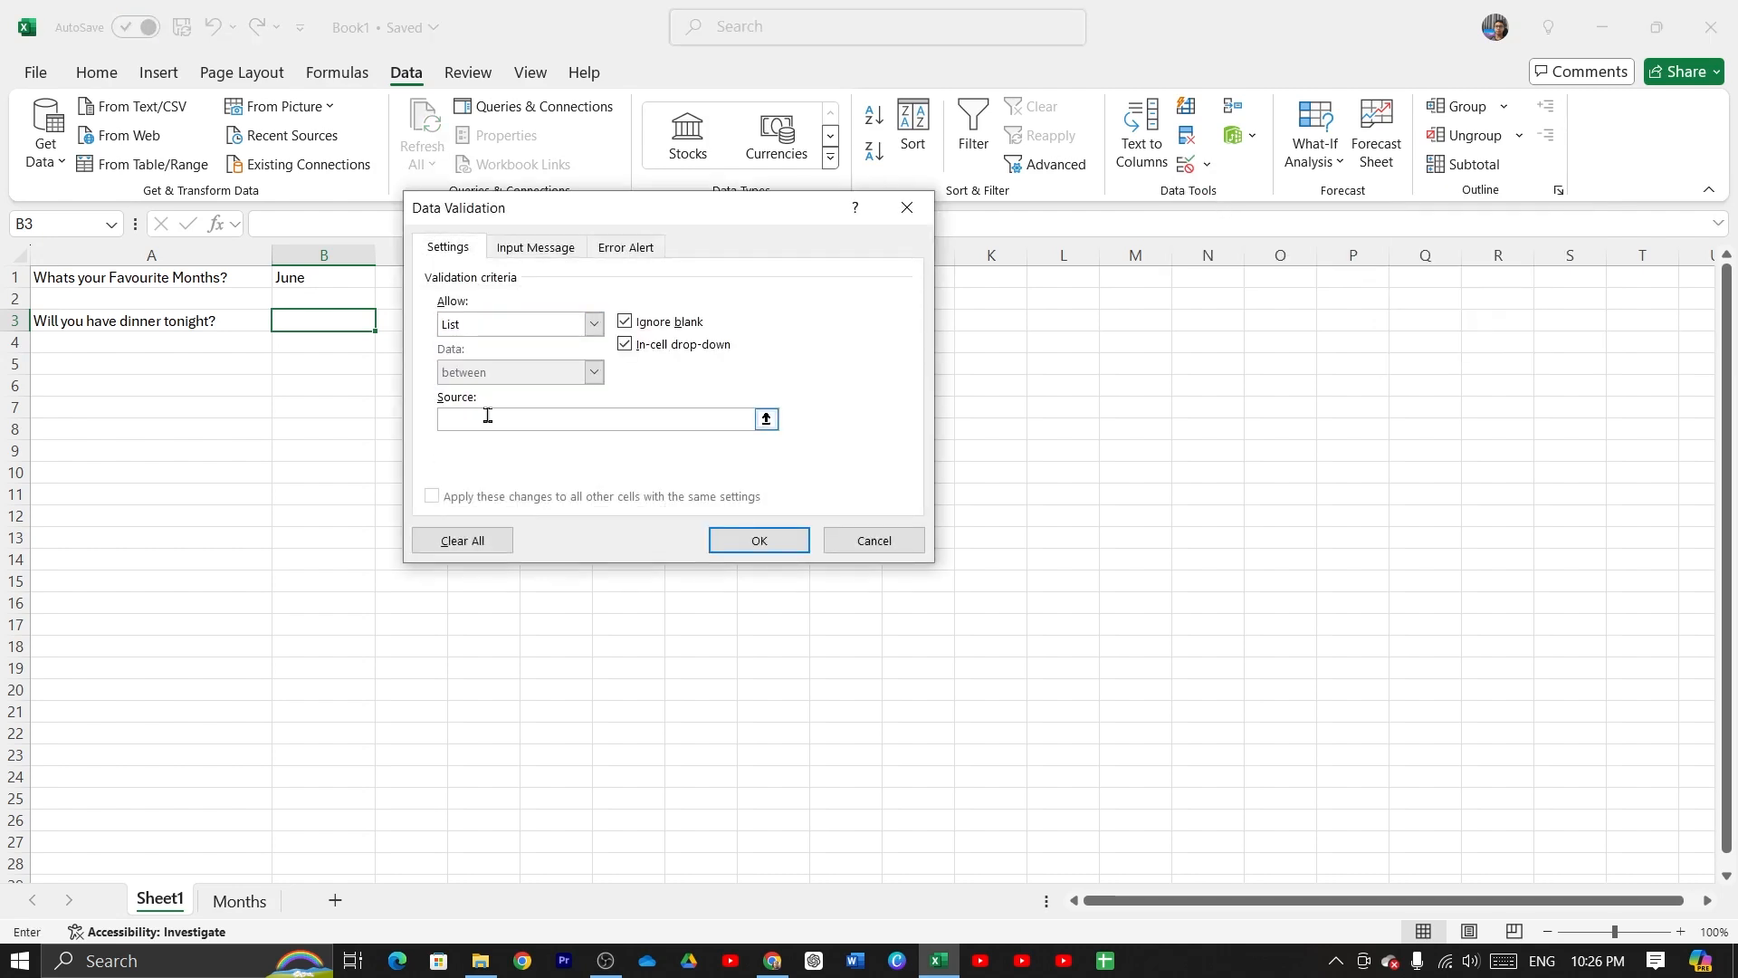
left_click(493, 416)
type("Yes, No")
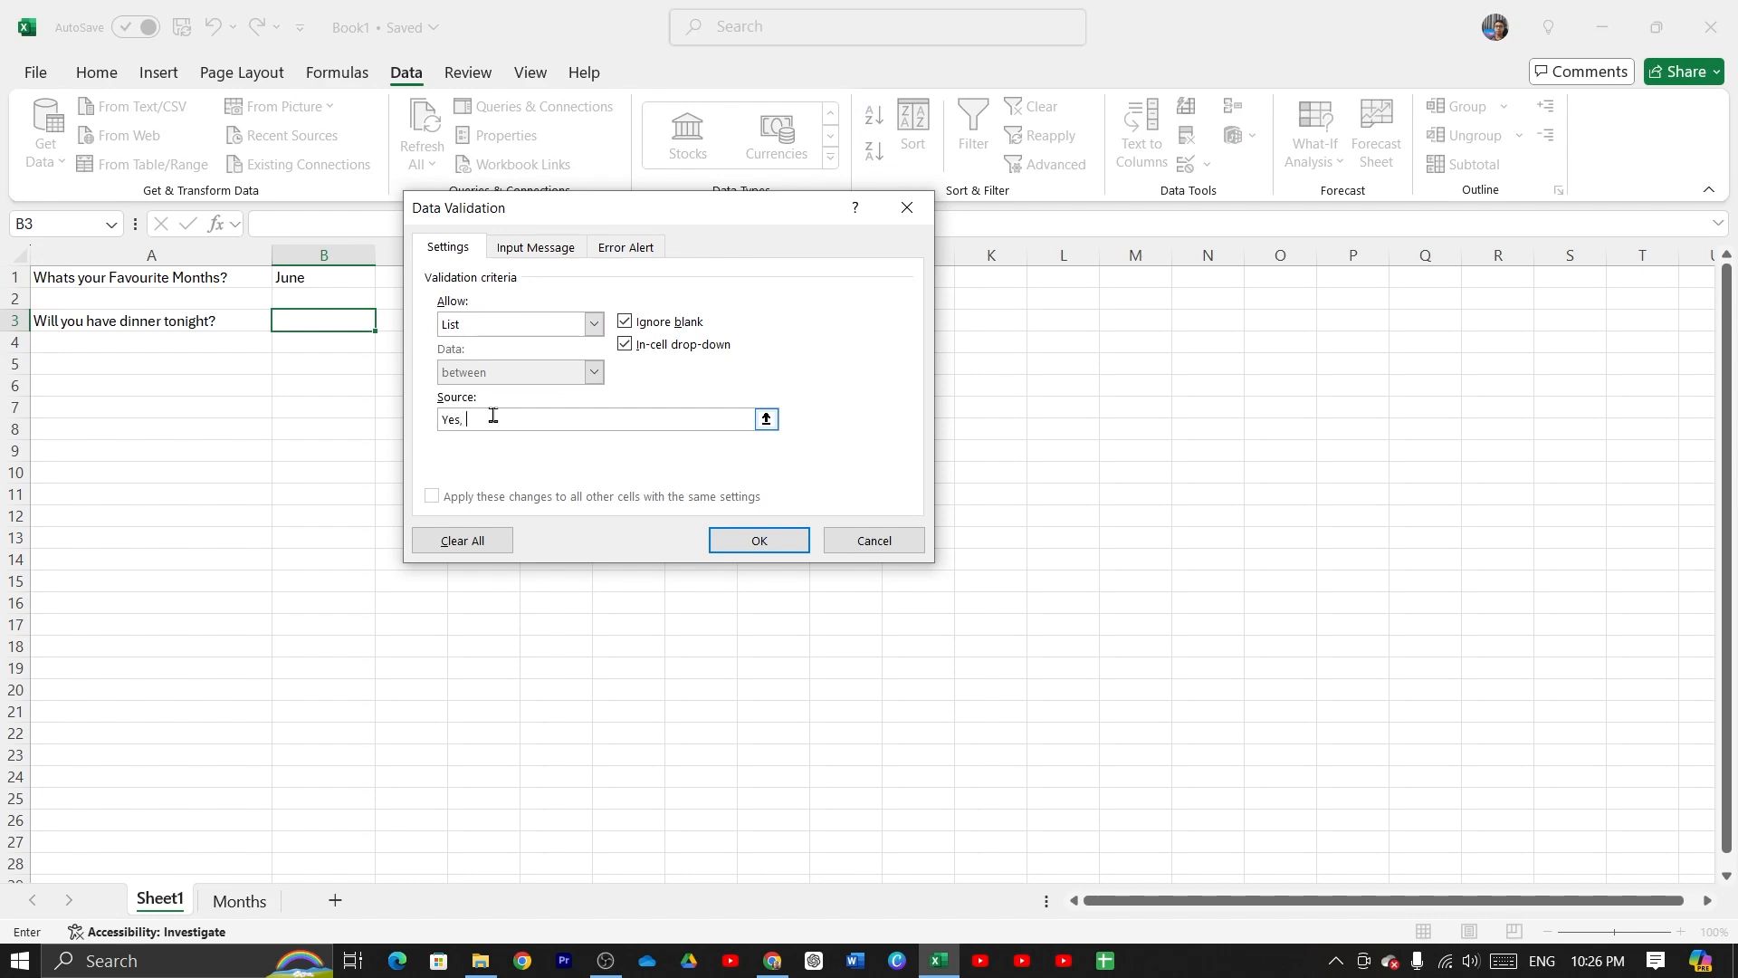
left_click(761, 541)
Choose Yes from B3's dropdown to answer the dinner question
left_click(385, 321)
left_click(345, 343)
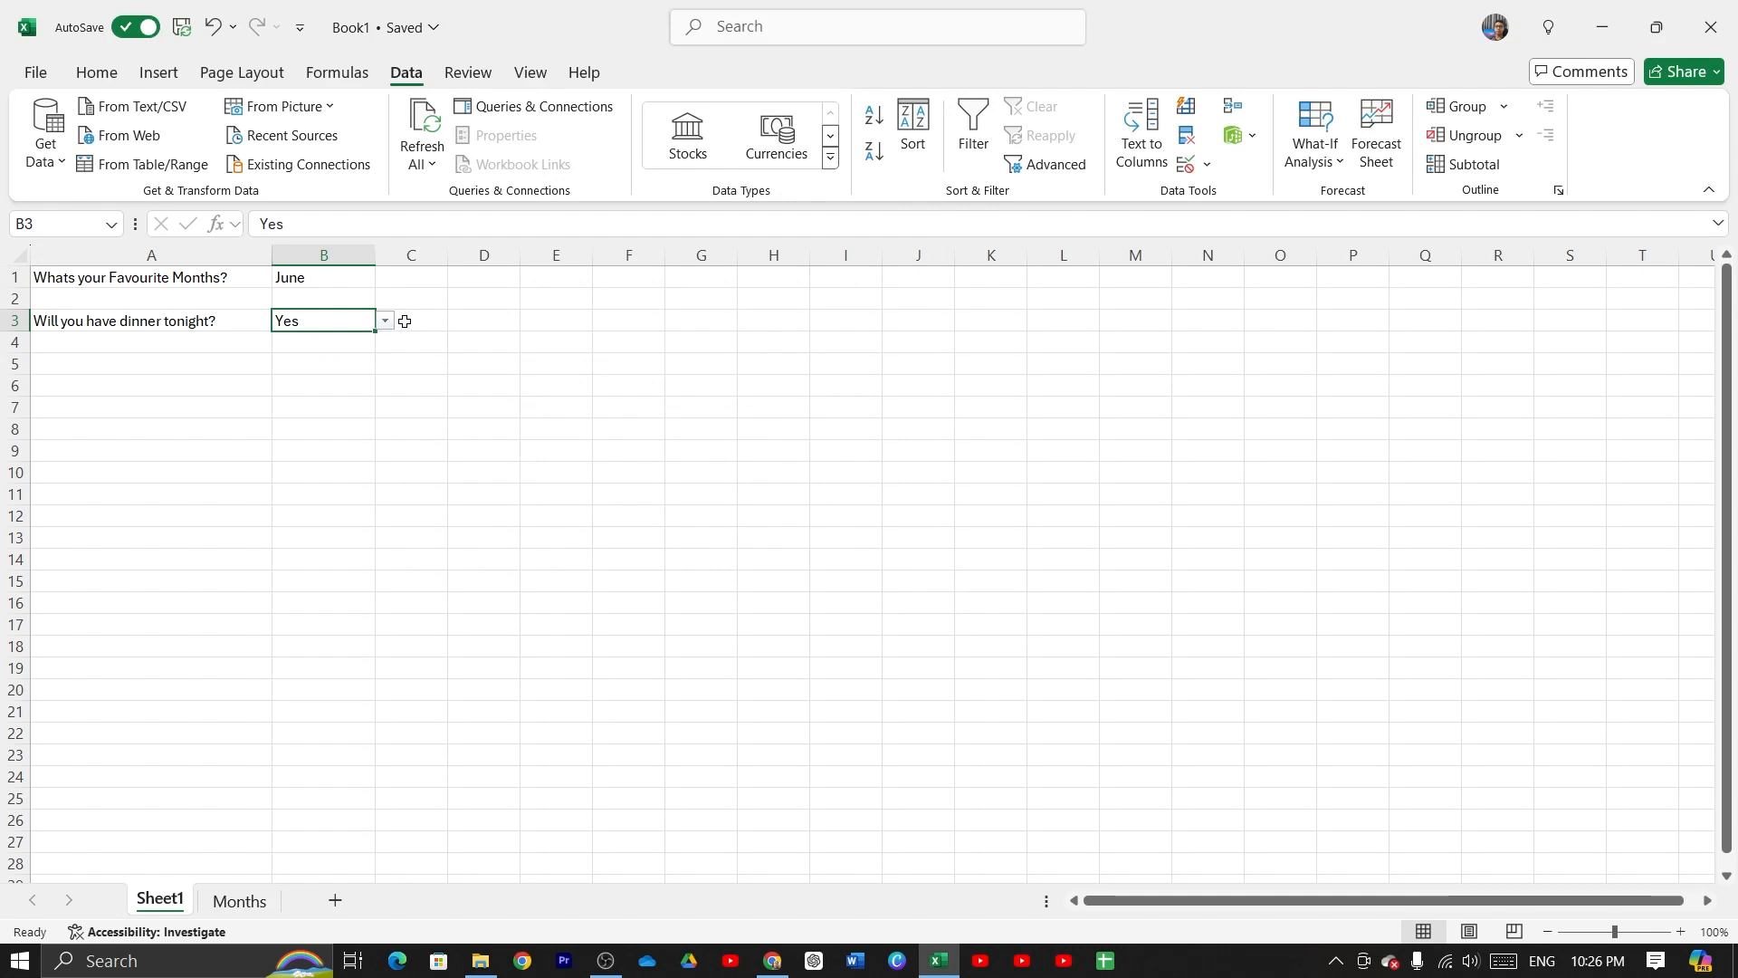